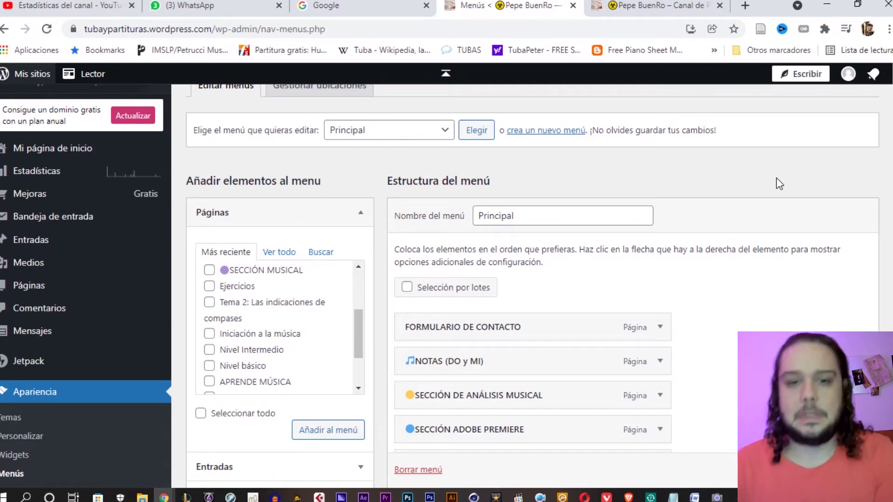
Step: Examine the Principal menu's structure and compare it with the published site's home page
scroll(754, 224, "down", 3)
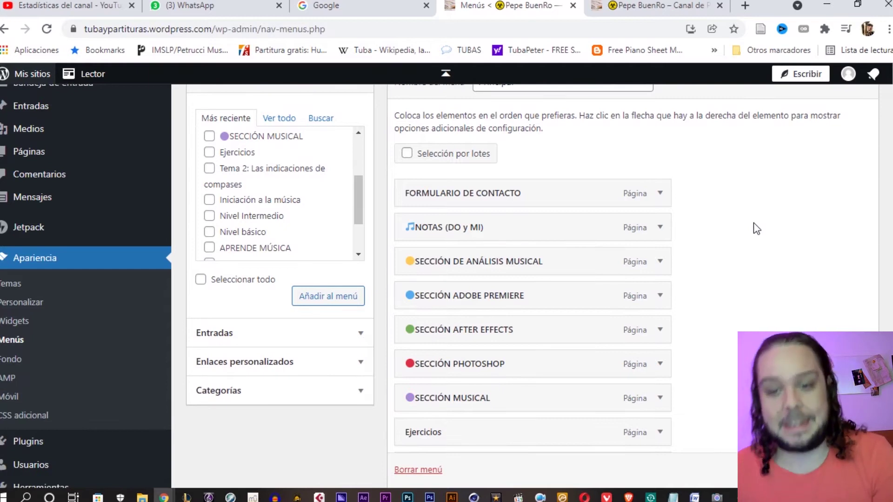
scroll(753, 224, "up", 3)
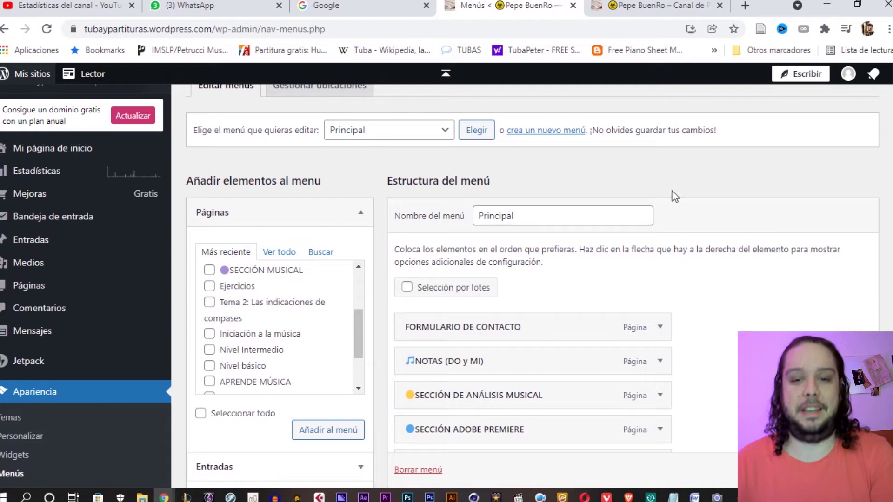
left_click(661, 5)
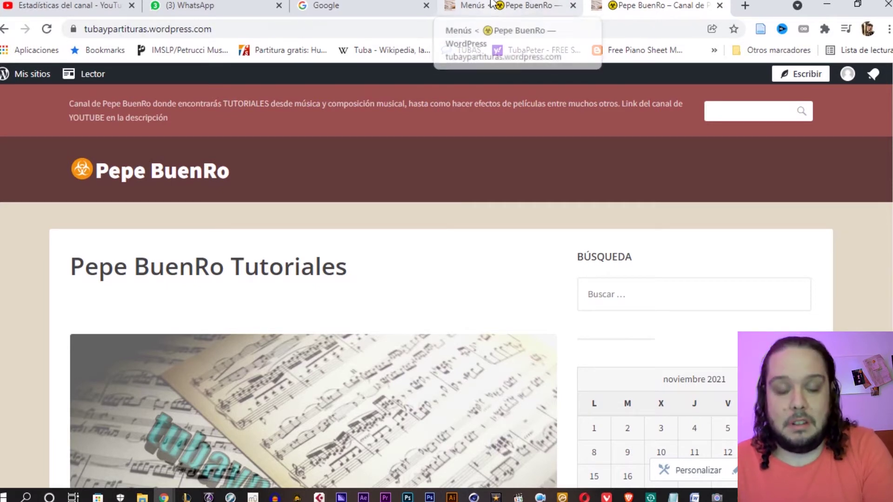
left_click(534, 3)
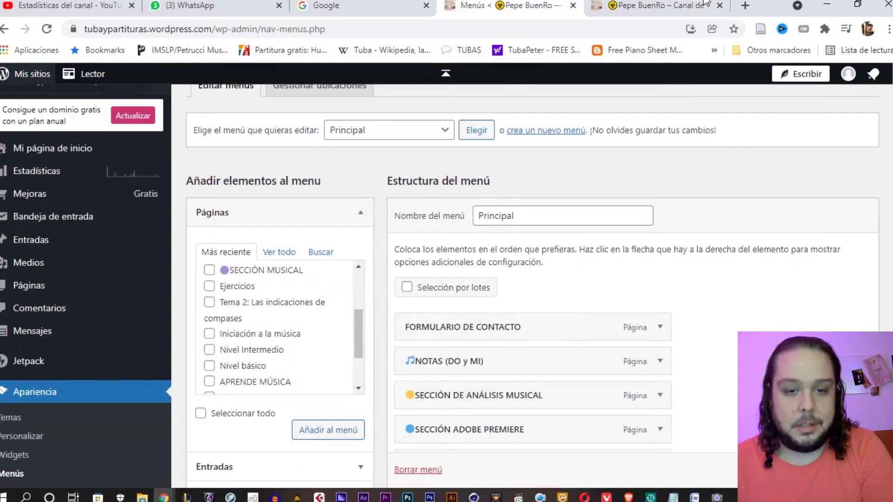
left_click(674, 6)
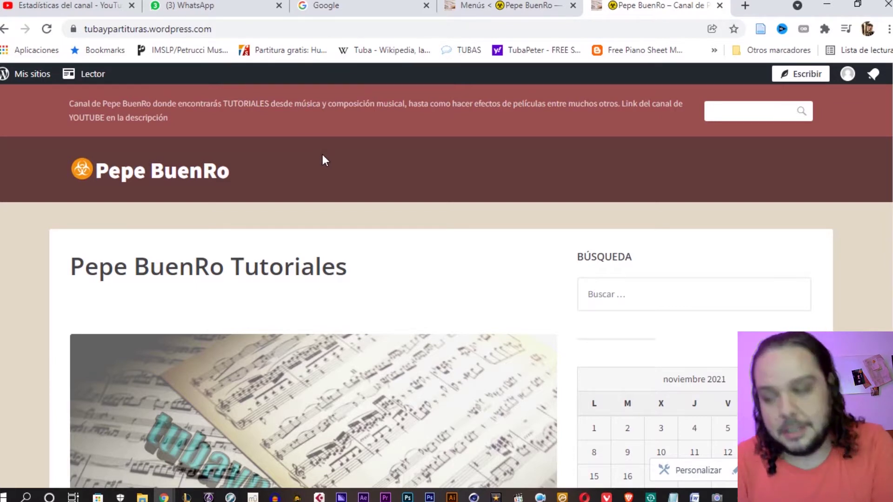
left_click(531, 4)
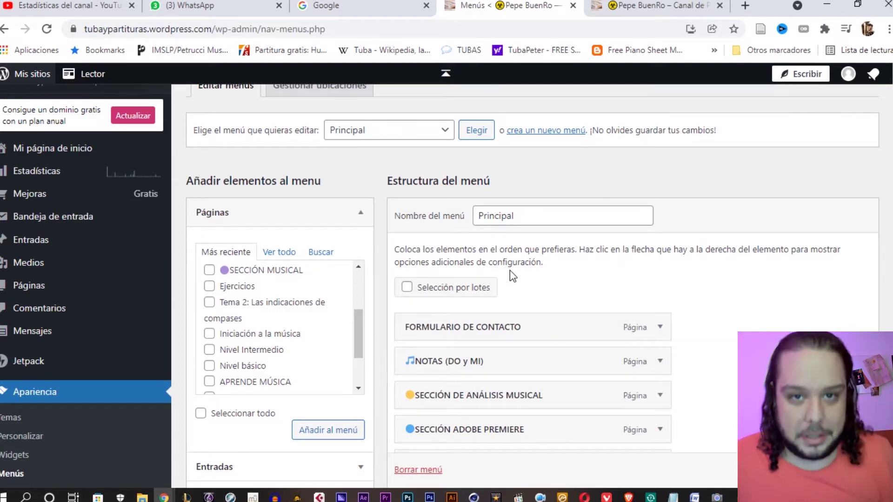
scroll(510, 270, "down", 1)
scroll(542, 239, "up", 1)
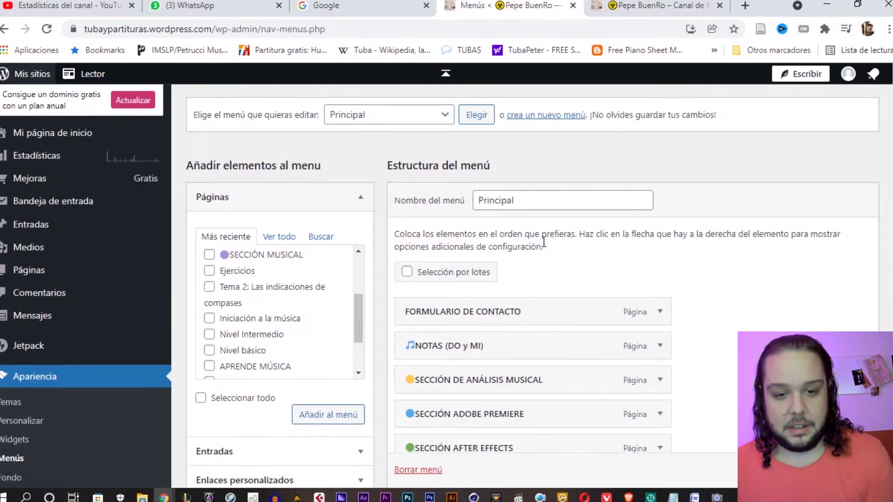
Step: Leave the menu editor without saving, go to the site's home dashboard, and reopen the menu editor
left_click(50, 150)
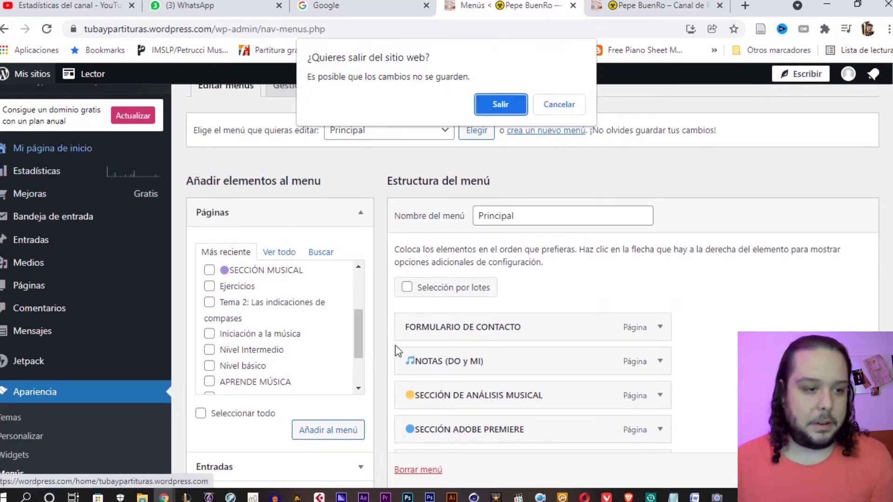
left_click(515, 104)
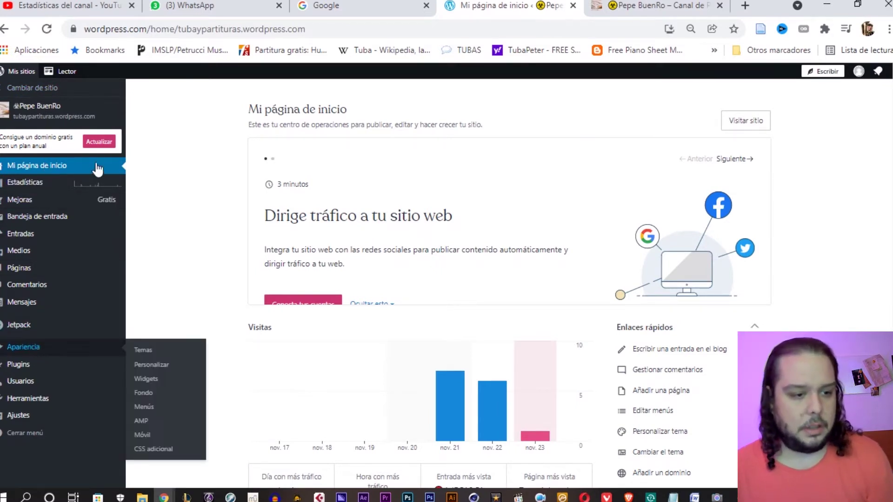
mouse_move(45, 354)
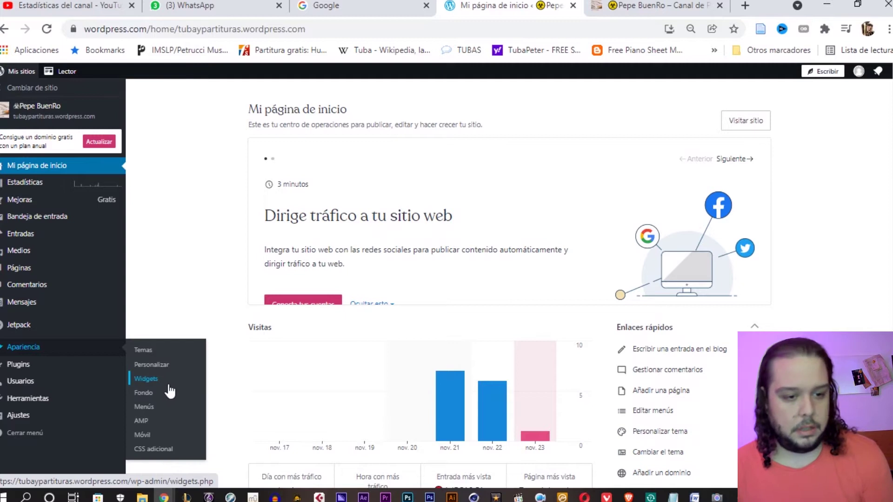
left_click(165, 414)
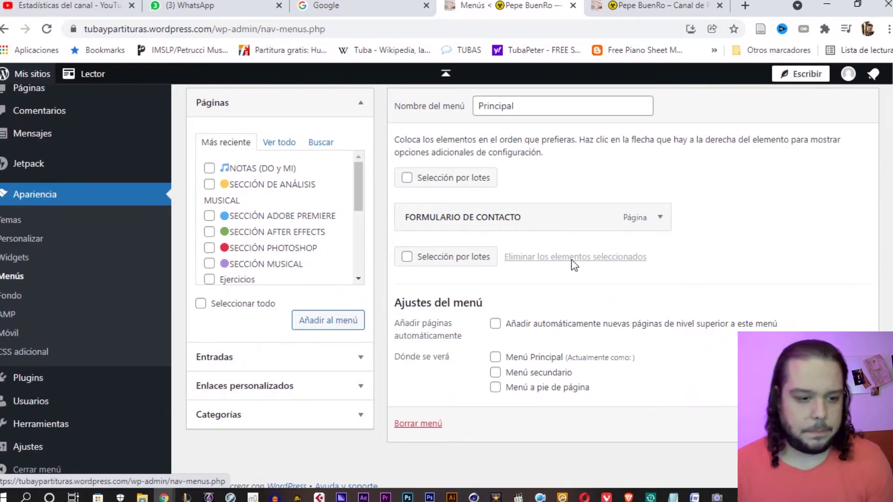
Step: Remove the FORMULARIO DE CONTACTO page from the Principal menu
scroll(579, 263, "up", 2)
scroll(579, 266, "down", 1)
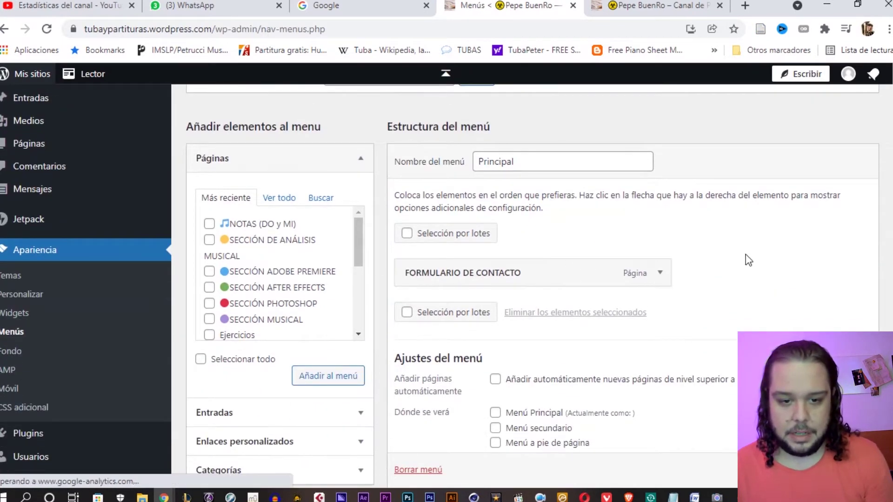
scroll(705, 264, "down", 1)
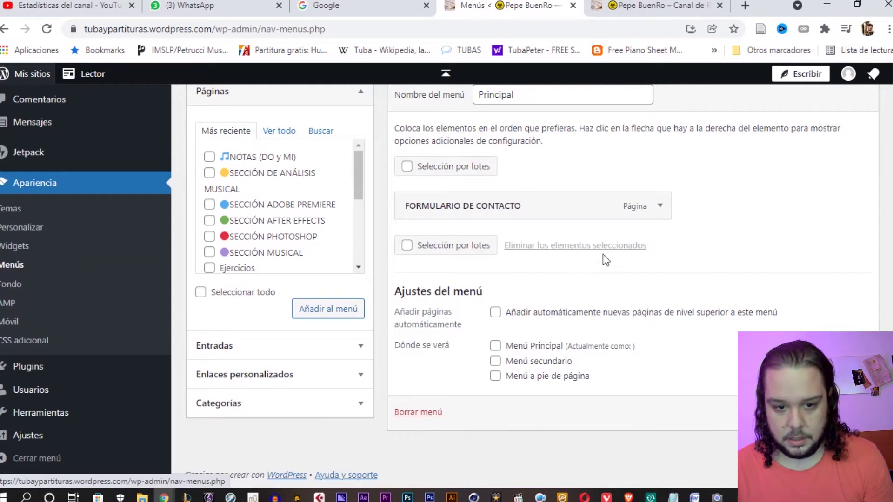
left_click(659, 205)
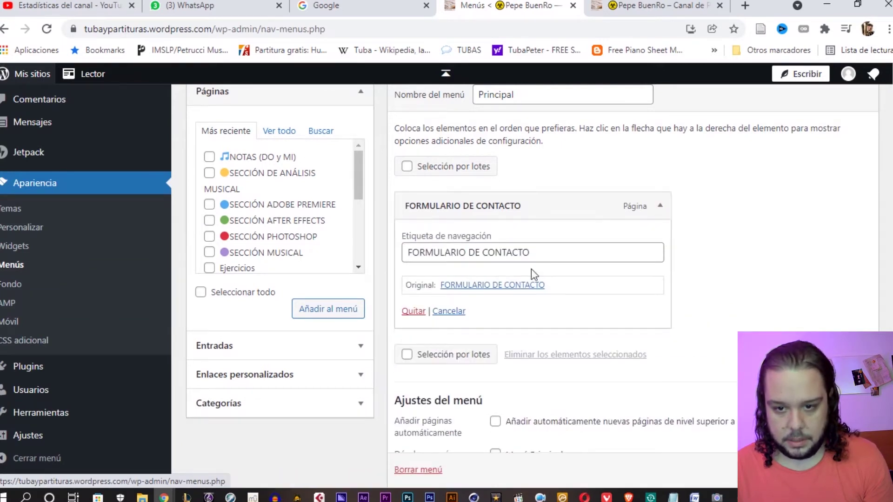
left_click(411, 311)
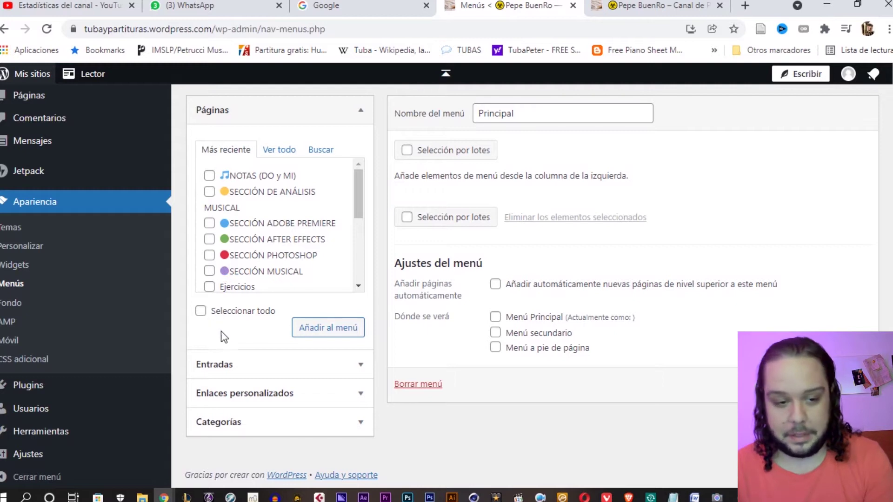
Step: Select all of the most recent pages and add them to the Principal menu
left_click(199, 313)
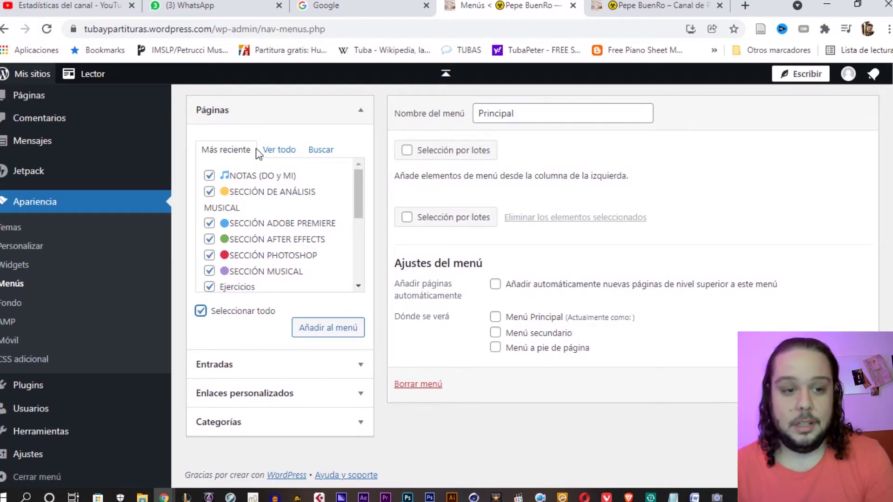
left_click(275, 150)
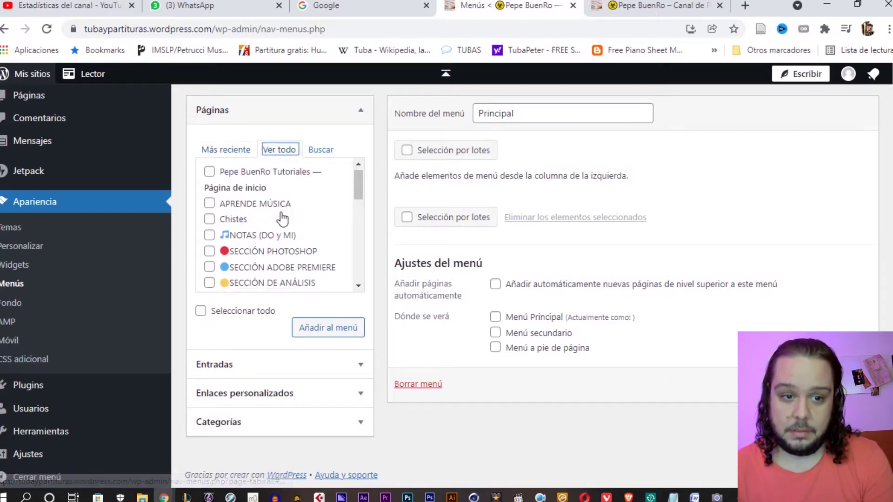
scroll(280, 214, "down", 3)
scroll(280, 219, "up", 3)
left_click(229, 149)
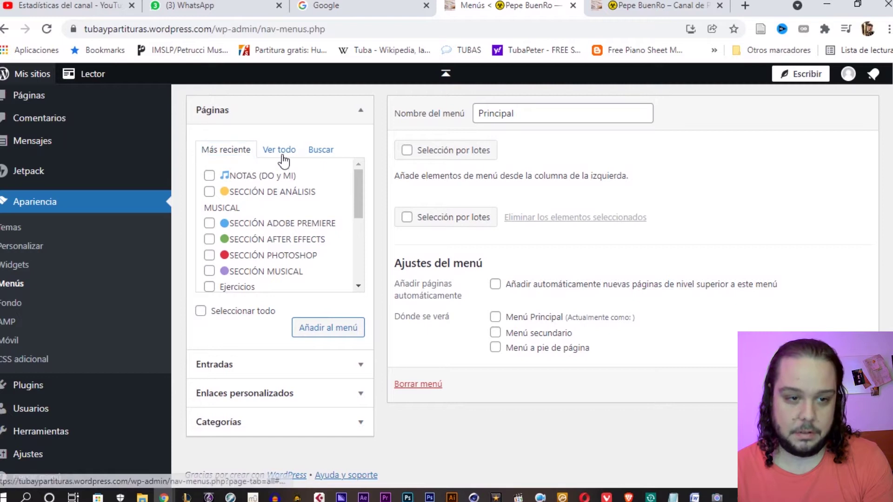
left_click(201, 311)
left_click(325, 330)
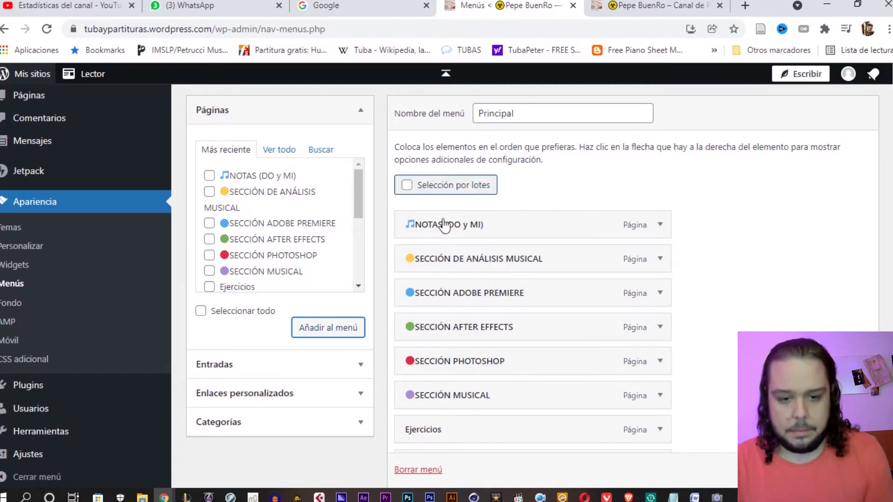
Step: Move SECCIÓN MUSICAL to the top of the menu structure, above NOTAS (DO y MI), and save the menu
left_click_drag(447, 404, 436, 225)
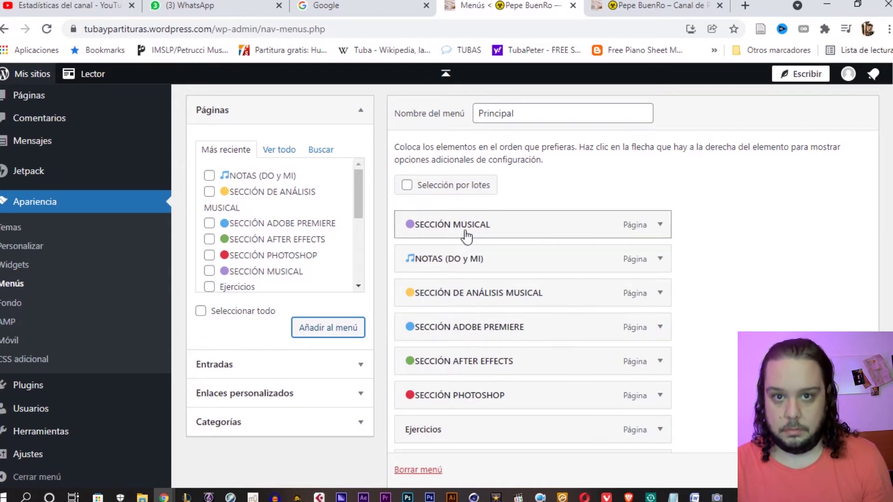
key("ctrl+Tab")
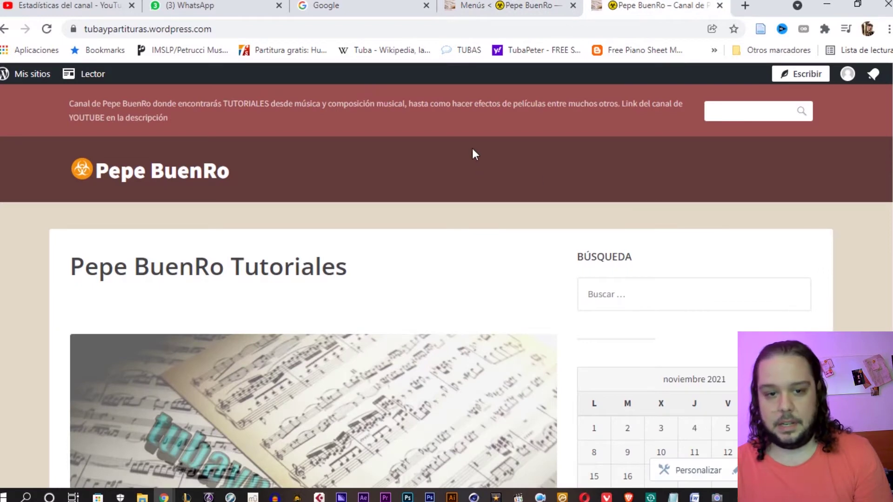
key("ctrl+shift+Tab")
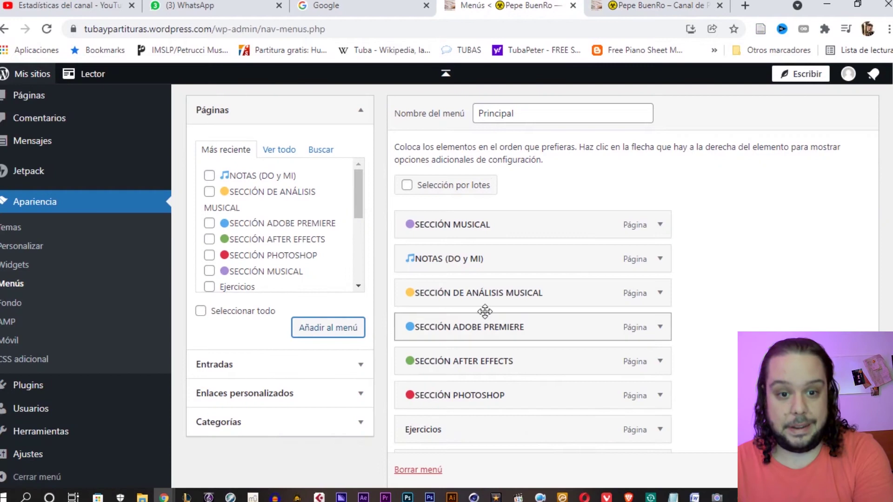
scroll(487, 312, "down", 1)
scroll(486, 311, "up", 1)
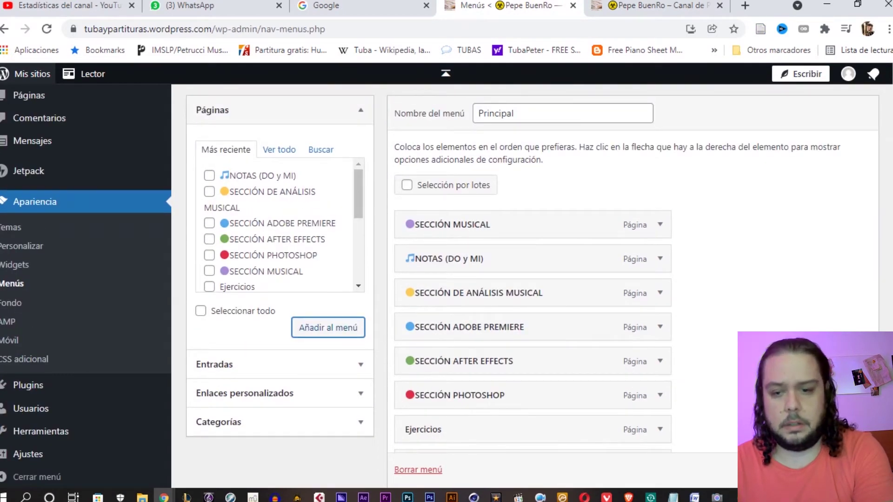
scroll(486, 279, "down", 1)
key("F5")
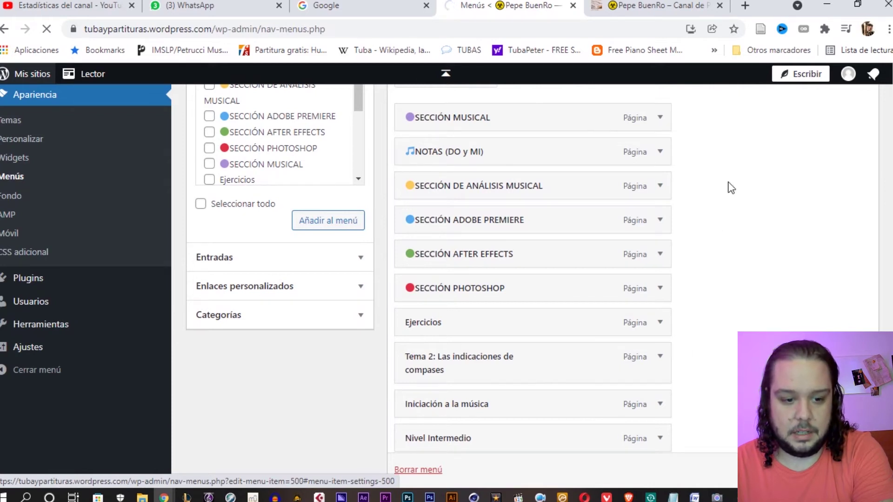
Step: Reload the published site's home page to check its navigation menu, and return to the menu editor
left_click(657, 11)
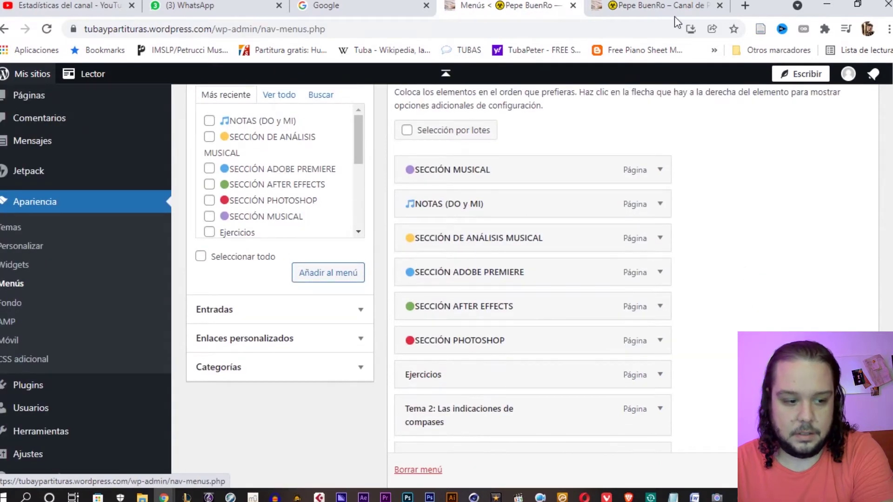
left_click(661, 5)
key("F5")
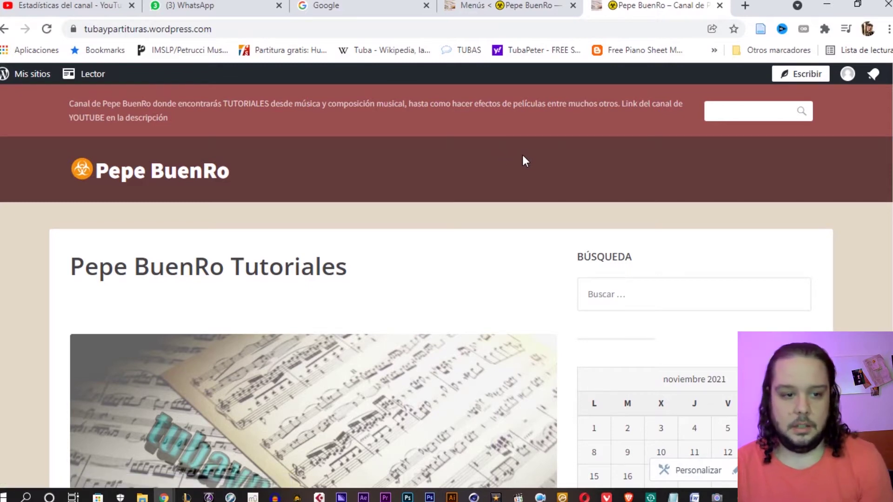
left_click(520, 16)
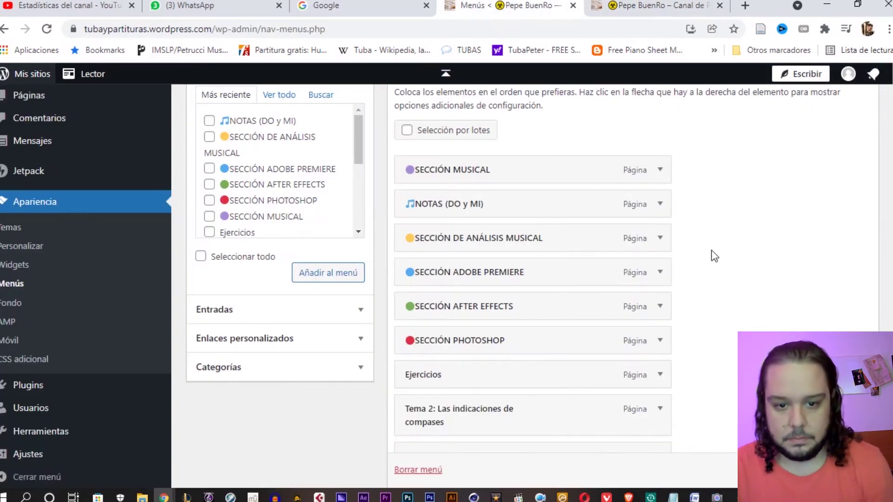
Step: Turn on bulk selection for the items in the Principal menu structure
scroll(726, 256, "up", 1)
scroll(747, 257, "up", 3)
left_click(409, 264)
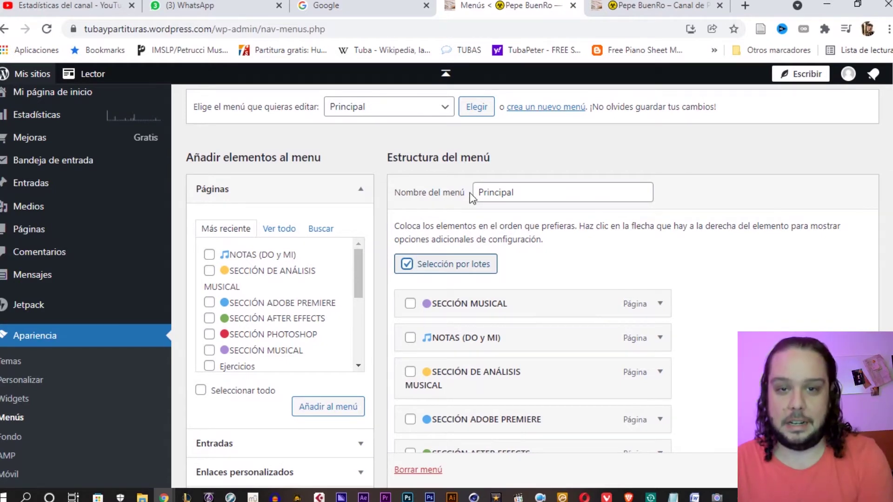
left_click(407, 264)
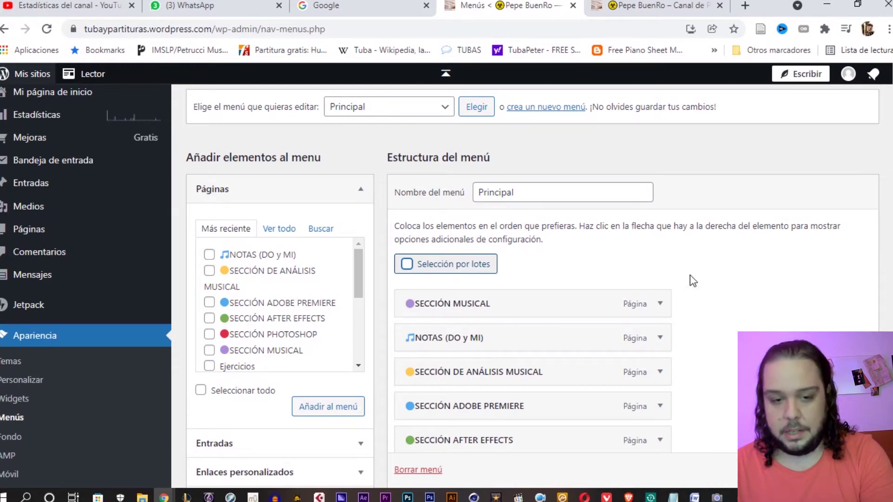
left_click(408, 264)
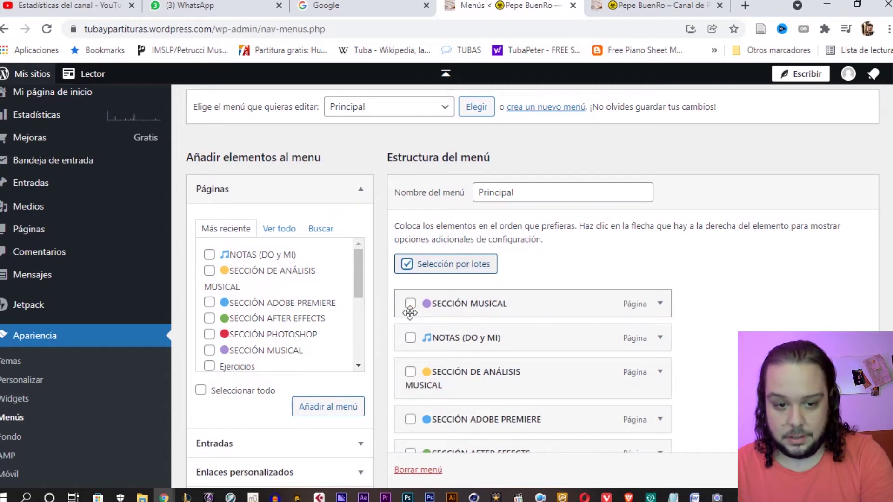
Step: Select the first menu items in the Principal structure, from SECCIÓN MUSICAL through Tema 2: Las indicaciones de compases
left_click(410, 303)
left_click(411, 338)
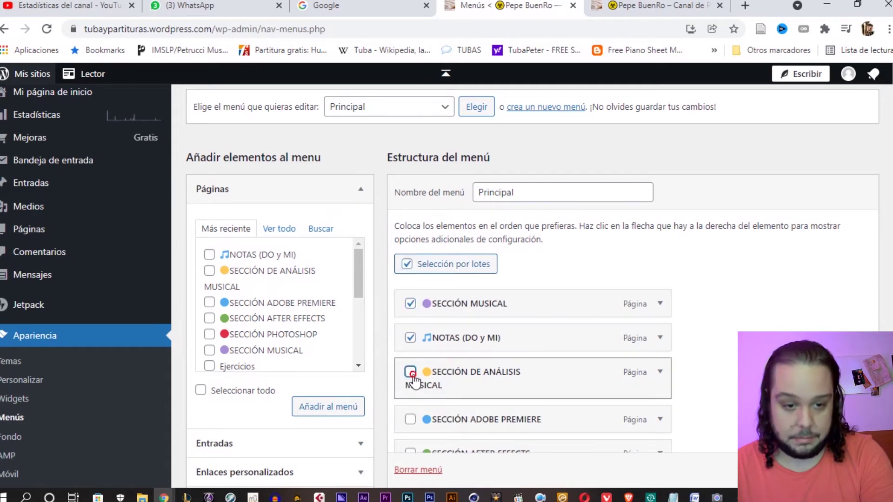
left_click(411, 372)
scroll(414, 353, "down", 3)
left_click(410, 285)
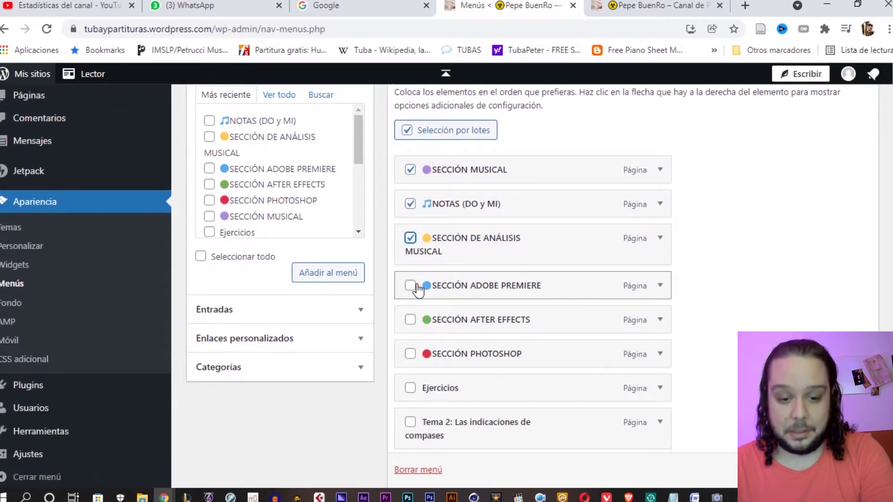
left_click(410, 320)
left_click(410, 354)
left_click(409, 390)
scroll(419, 373, "down", 4)
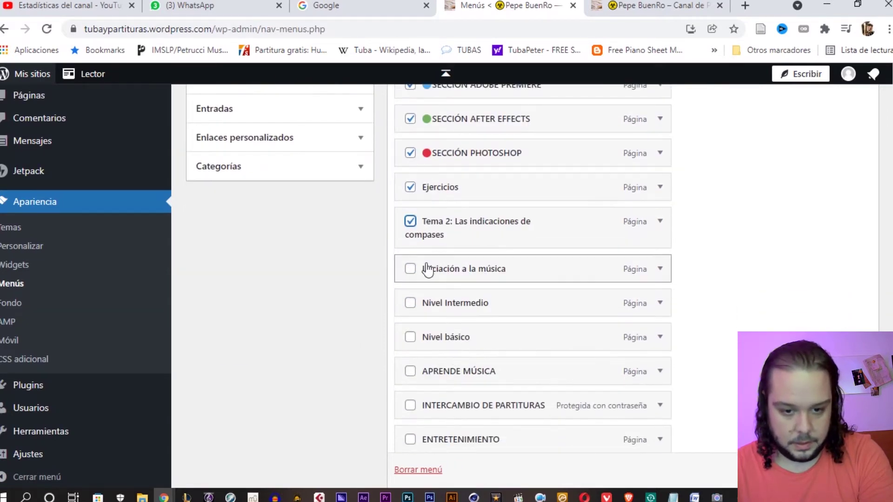
Step: Select the remaining menu items from Iniciación a la música onward in the Principal structure and save the menu
left_click(411, 270)
left_click(409, 338)
left_click(408, 371)
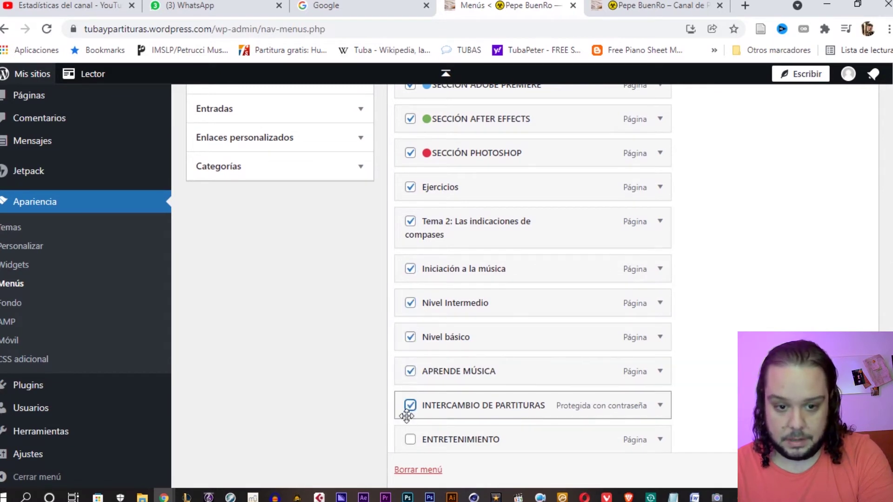
left_click(409, 440)
scroll(464, 365, "down", 3)
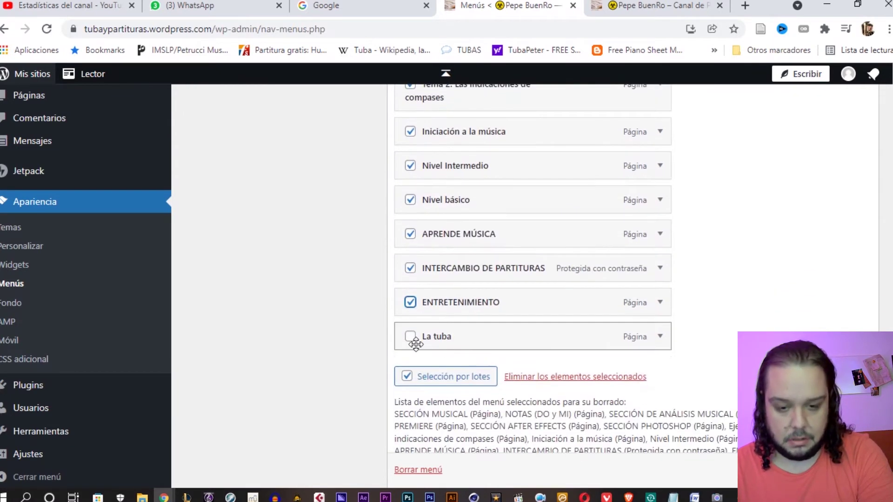
scroll(559, 290, "up", 9)
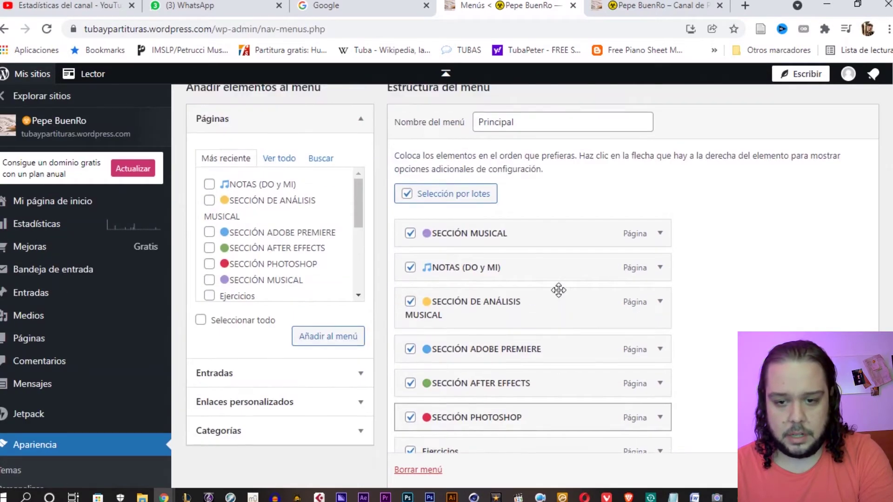
scroll(560, 291, "down", 2)
scroll(560, 291, "down", 1)
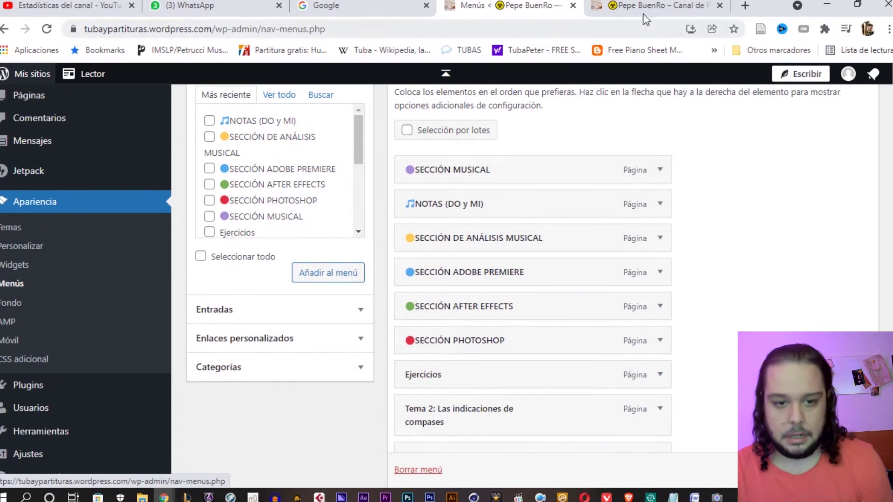
Step: View the published site's home page to check for the navigation menu, and return to the menu editor
left_click(648, 7)
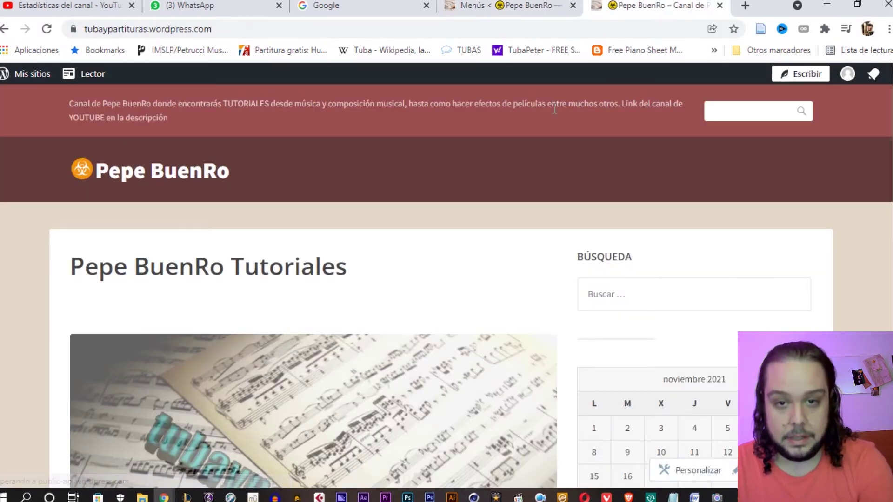
left_click(508, 5)
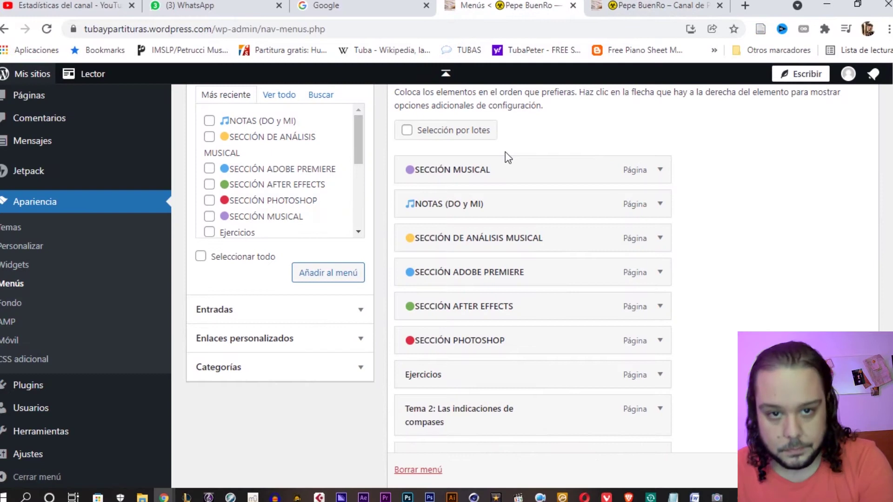
Step: Turn bulk selection on again, select the menu items from SECCIÓN MUSICAL through SECCIÓN PHOTOSHOP, and save the menu
scroll(502, 181, "up", 1)
scroll(501, 188, "up", 1)
left_click(408, 197)
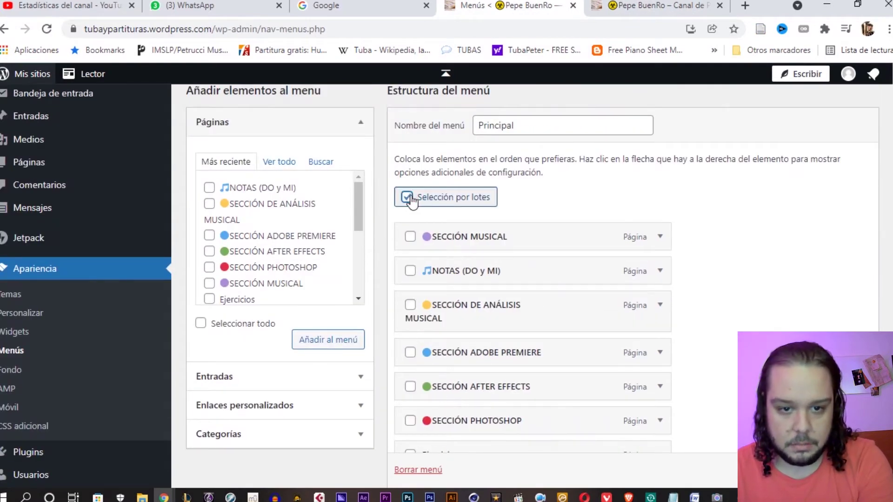
left_click(410, 236)
left_click(410, 271)
left_click(410, 305)
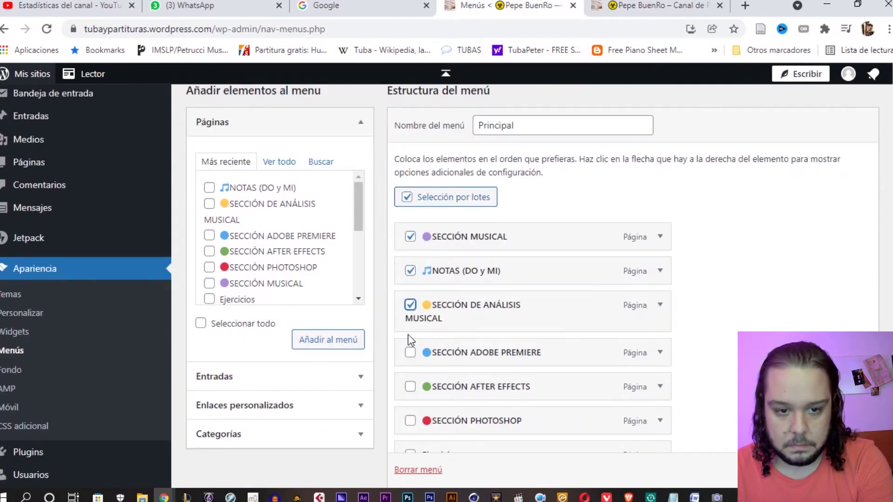
scroll(408, 334, "down", 1)
left_click(410, 319)
left_click(410, 354)
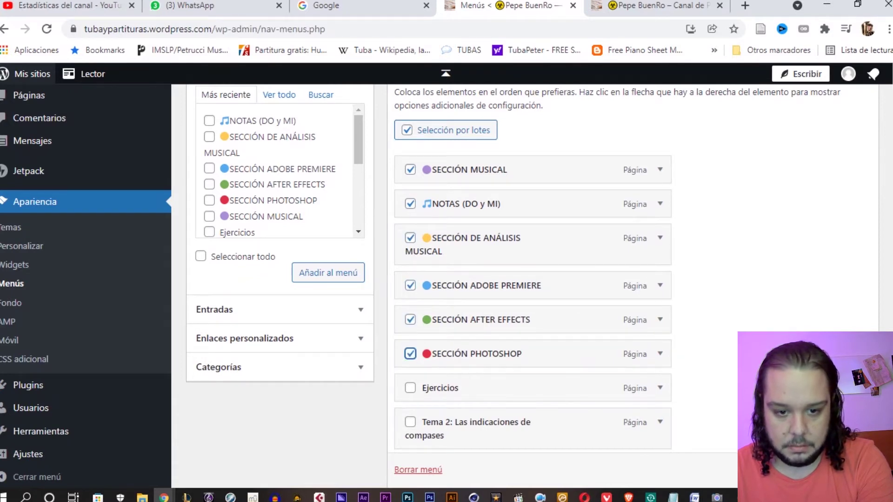
scroll(532, 279, "down", 1)
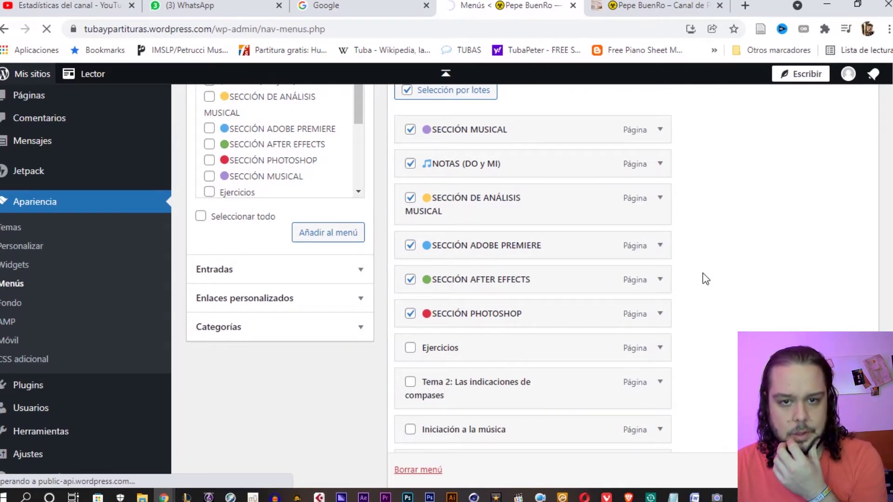
scroll(706, 279, "up", 2)
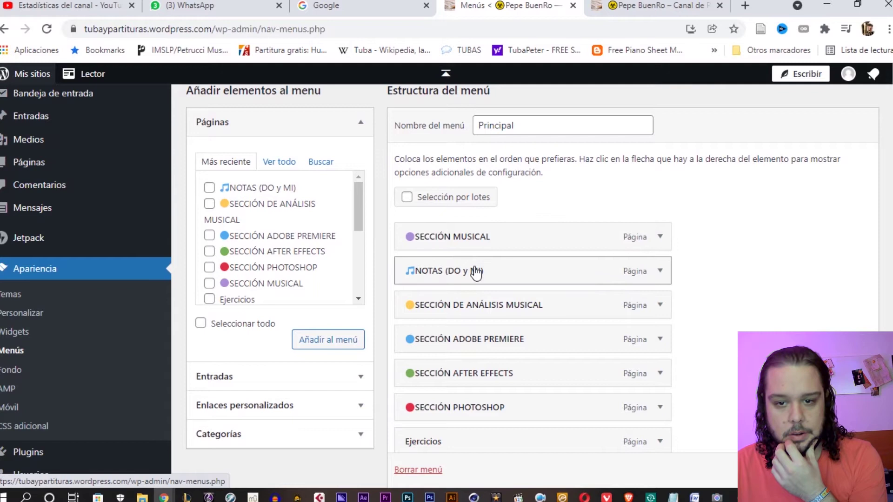
Step: Turn on bulk selection and inspect the item settings of SECCIÓN MUSICAL in the menu structure
left_click(406, 197)
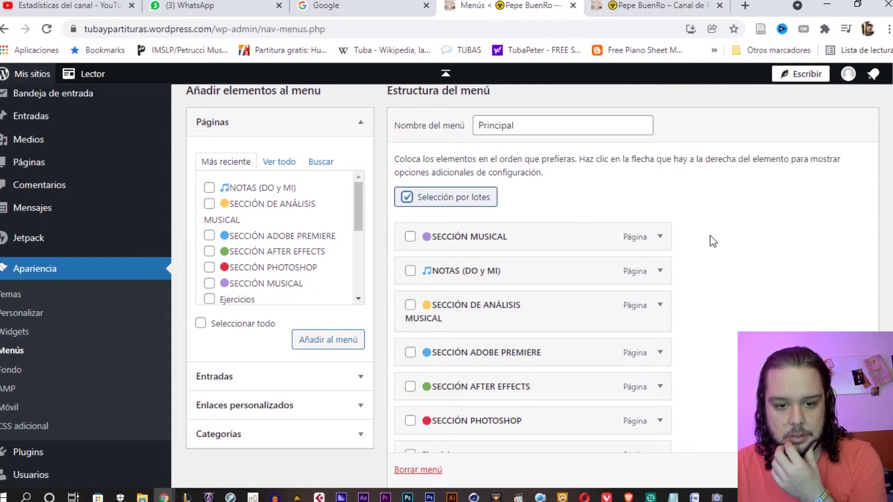
left_click(654, 241)
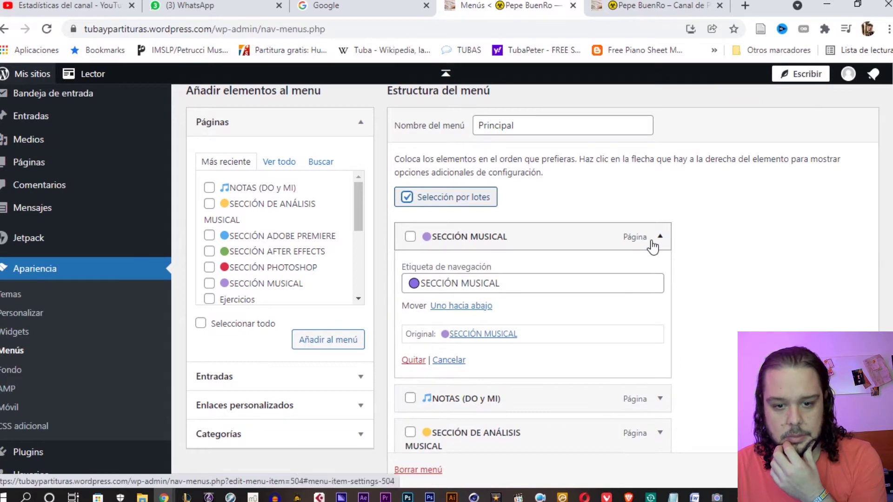
left_click(654, 241)
Step: Reload the published home page to check its navigation menu, and go back to the menu editor
left_click(656, 6)
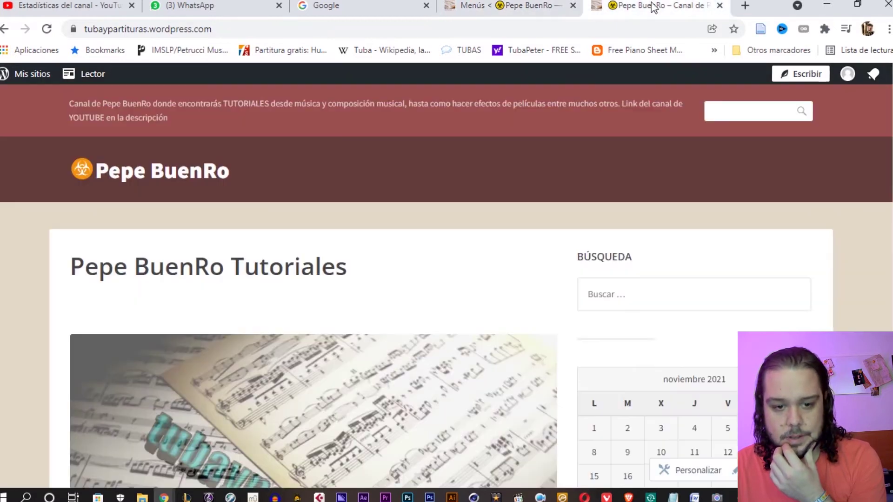
key("F5")
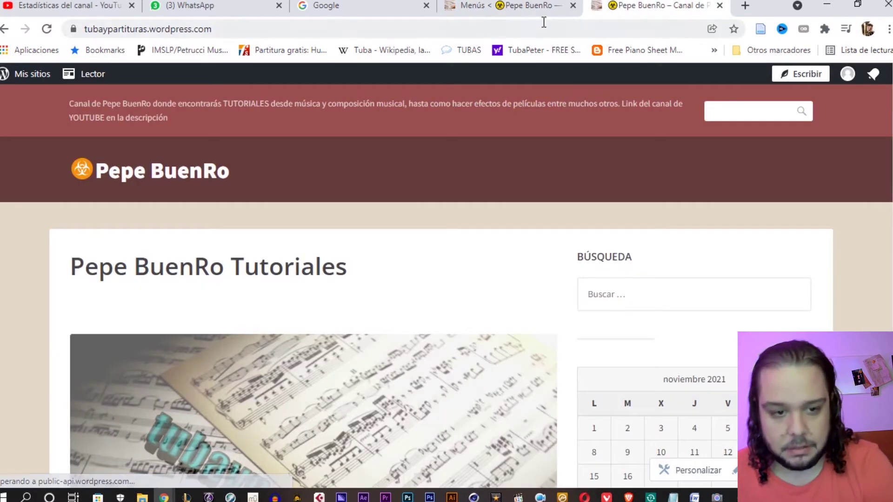
key("ctrl+Page_Up")
Step: Assign the Principal menu to the Menú Principal display location in the menu settings
scroll(528, 156, "down", 4)
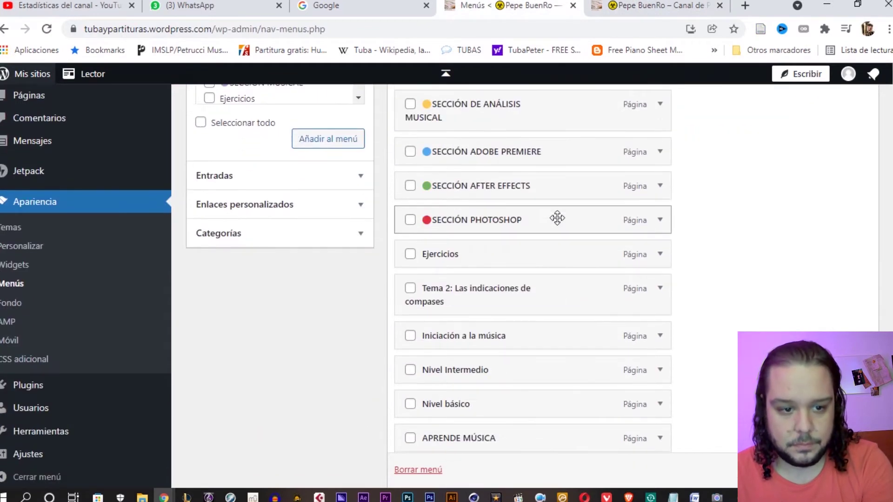
scroll(558, 216, "down", 5)
scroll(619, 269, "down", 2)
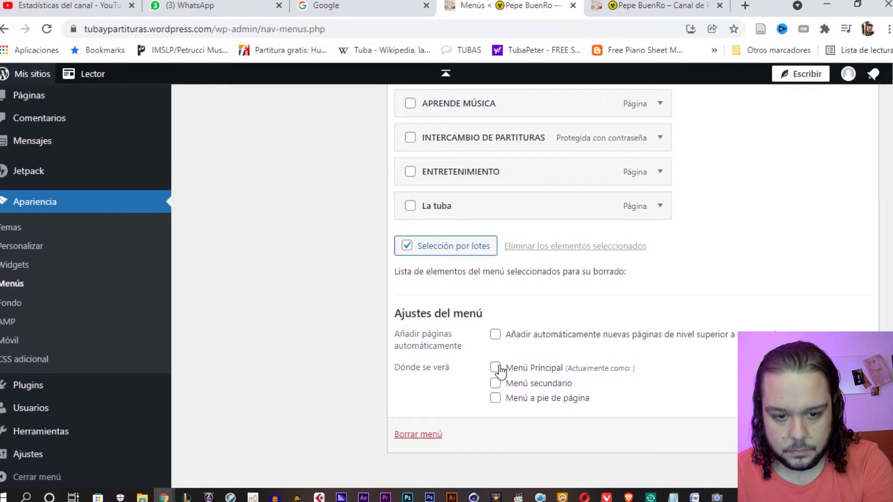
scroll(634, 353, "up", 15)
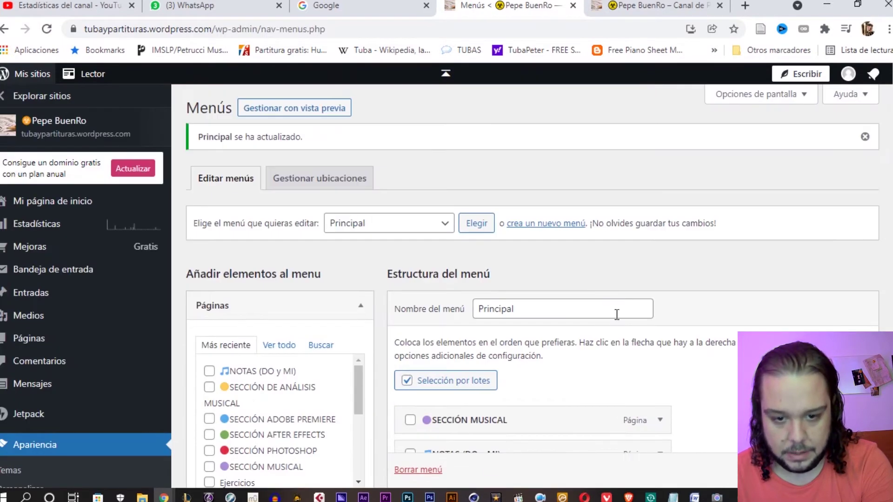
Step: Select the items in the menu structure, starting with SECCIÓN MUSICAL and NOTAS (DO y MI), and save the Principal menu
scroll(444, 279, "down", 4)
left_click(410, 219)
left_click(410, 253)
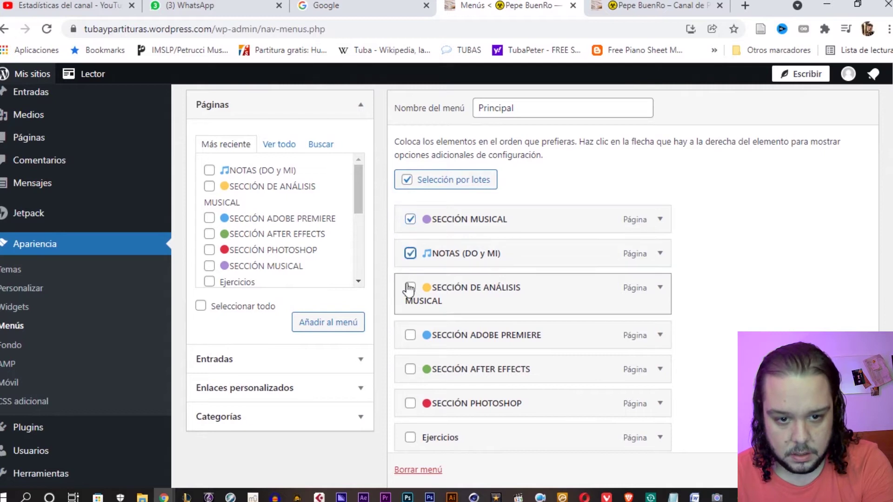
left_click(411, 336)
left_click(410, 403)
scroll(592, 325, "down", 5)
scroll(592, 325, "up", 8)
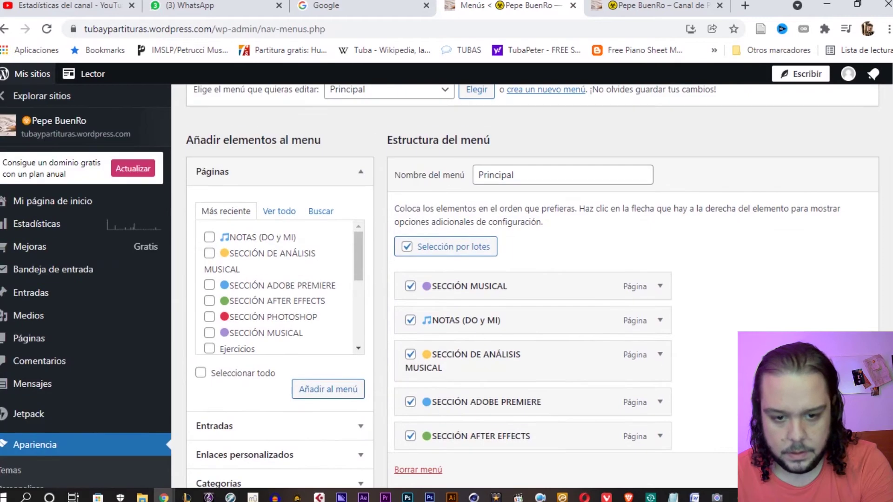
scroll(533, 279, "down", 1)
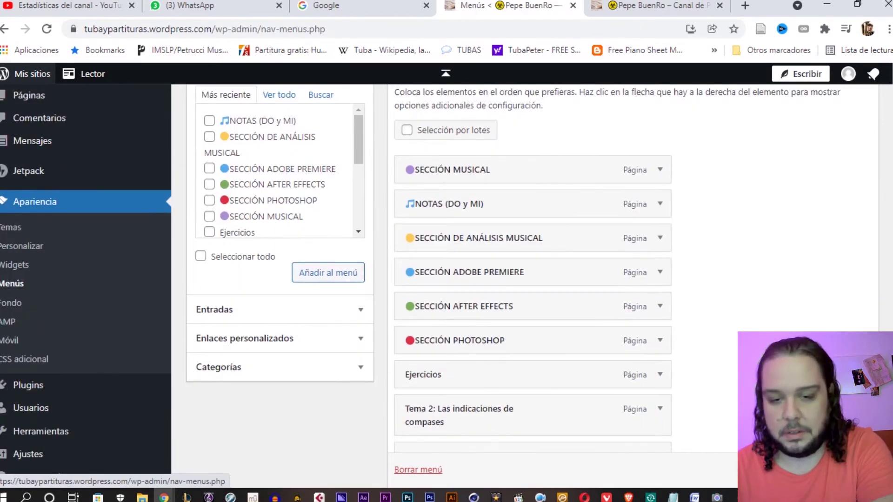
Step: Check the saved menu's display location and the navigation menu on the published home page, then return to the editor
scroll(626, 274, "down", 10)
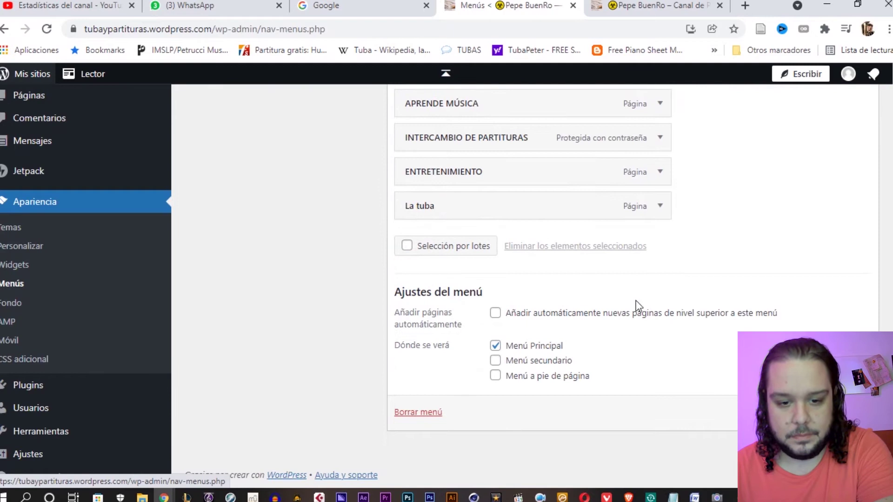
scroll(638, 306, "up", 10)
scroll(574, 103, "down", 2)
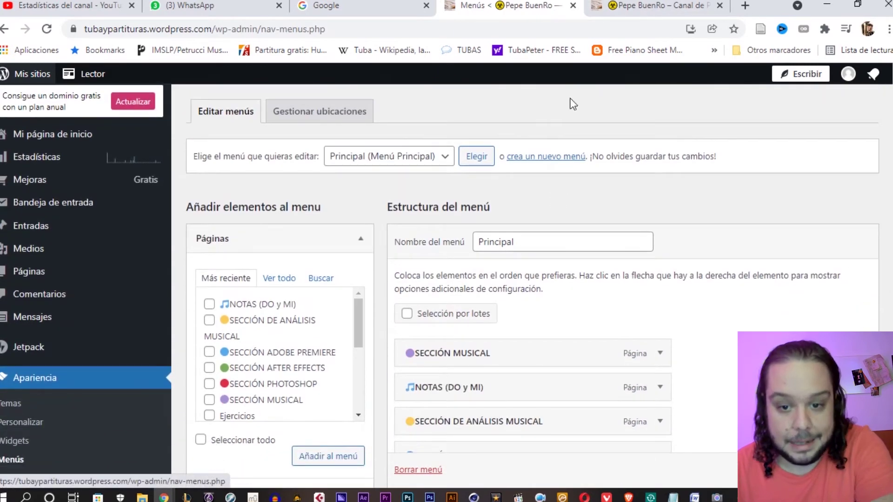
left_click(594, 5)
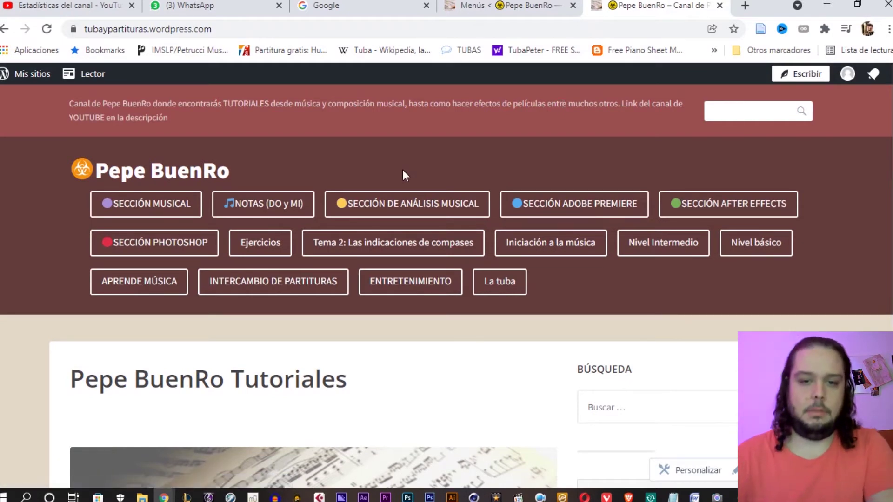
left_click(509, 4)
Step: Review the Principal menu's structure and display location settings, and compare them with the published home page
scroll(479, 298, "down", 7)
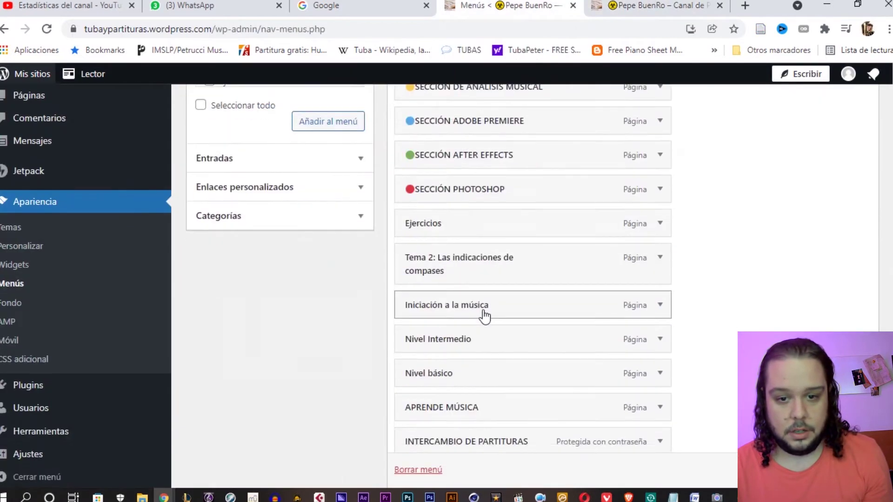
scroll(461, 263, "up", 7)
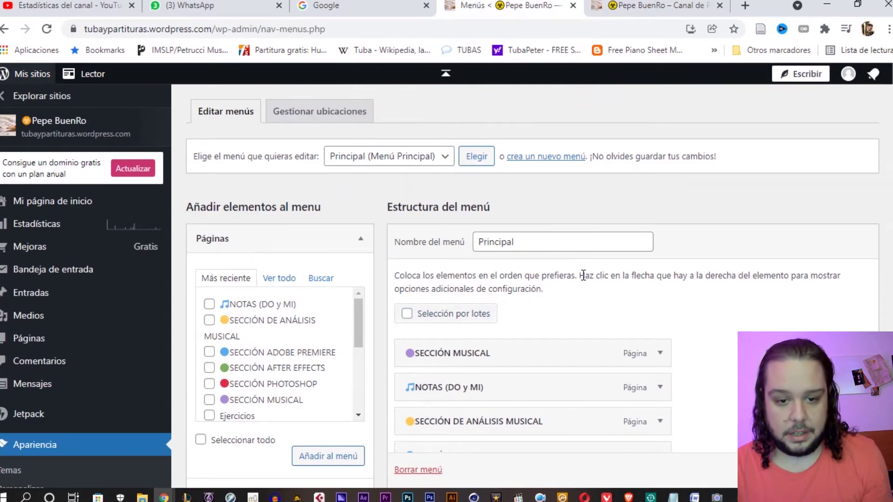
scroll(584, 275, "down", 3)
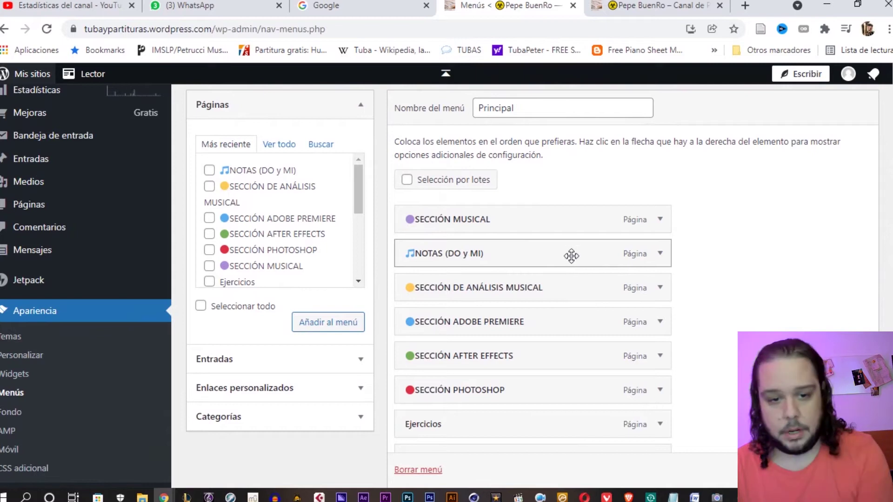
scroll(514, 187, "up", 4)
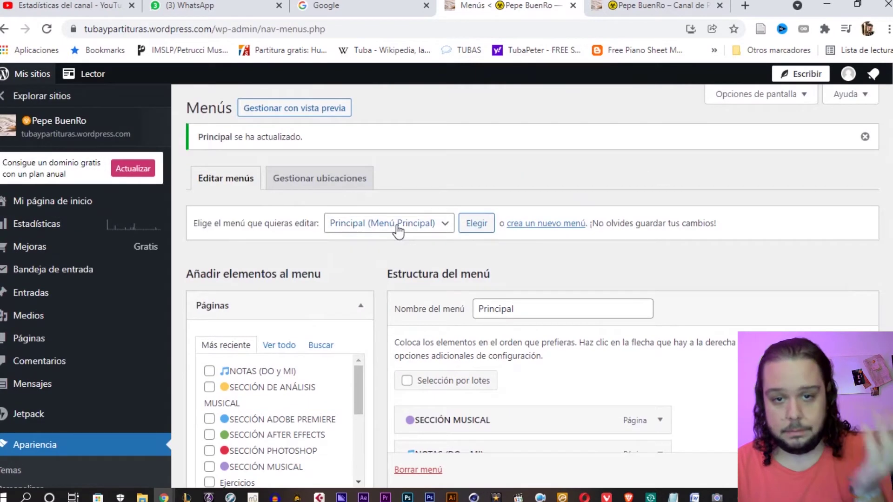
scroll(478, 237, "down", 3)
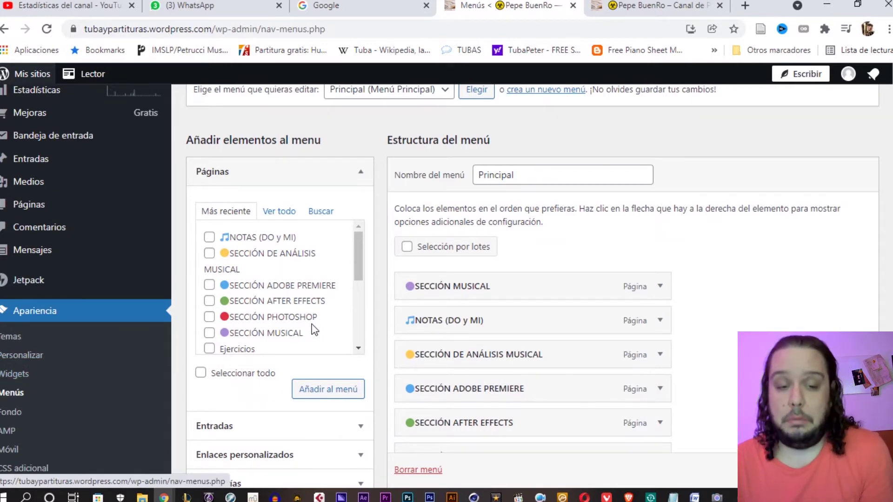
scroll(689, 242, "down", 3)
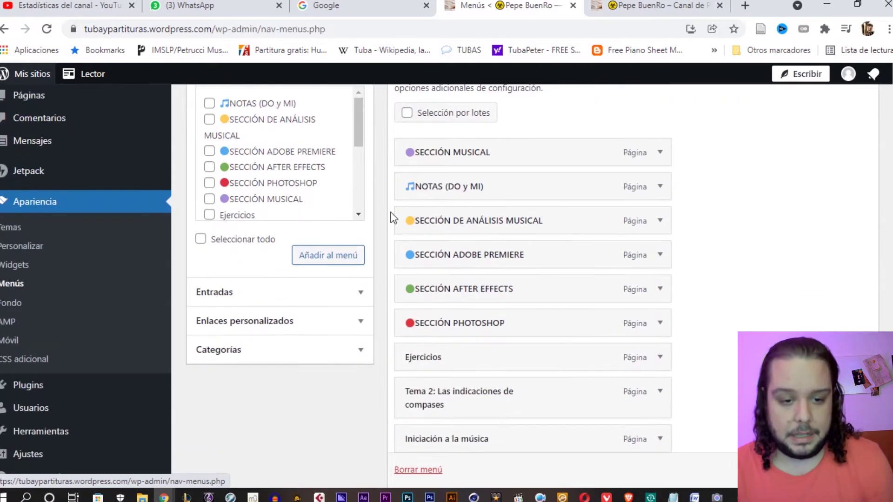
scroll(761, 315, "down", 9)
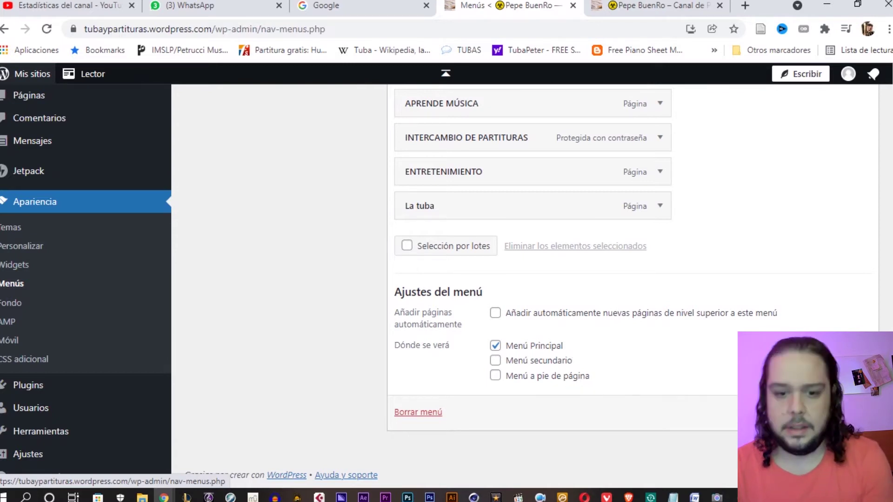
scroll(533, 233, "up", 2)
left_click(660, 5)
left_click(533, 4)
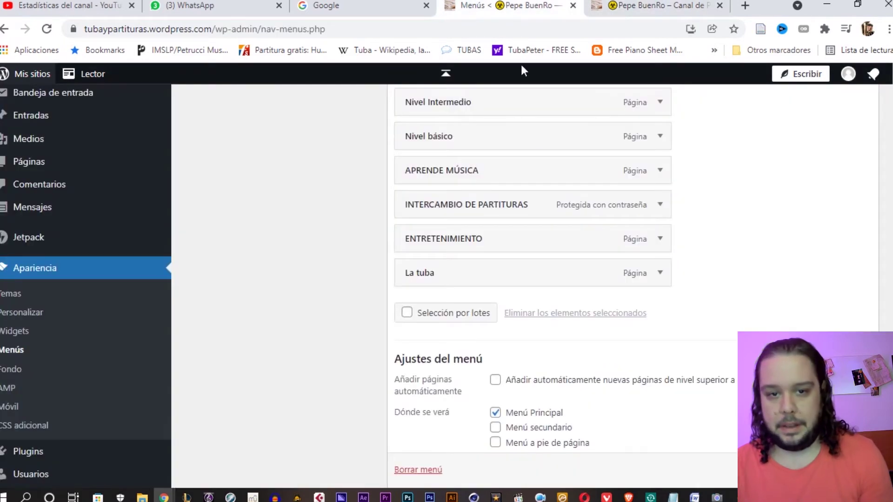
Step: Move the APRENDE MÚSICA page directly below SECCIÓN MUSICAL as its sub-item in the menu structure
scroll(576, 279, "up", 5)
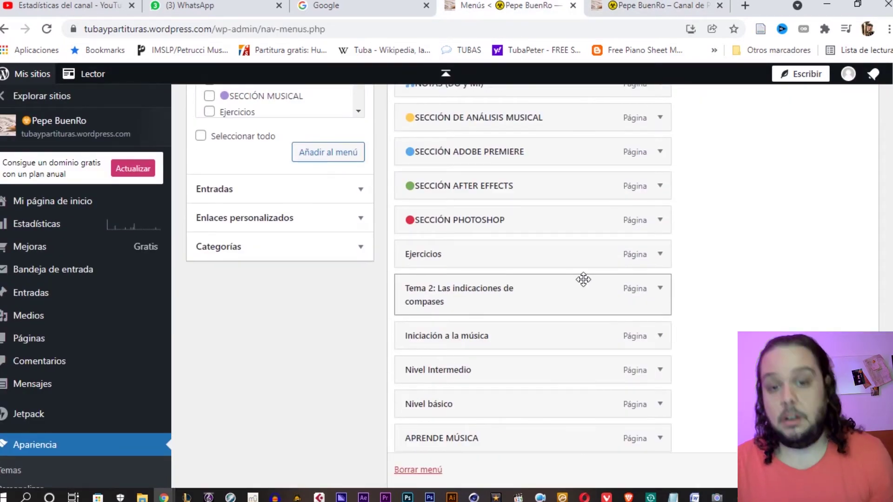
scroll(584, 279, "up", 3)
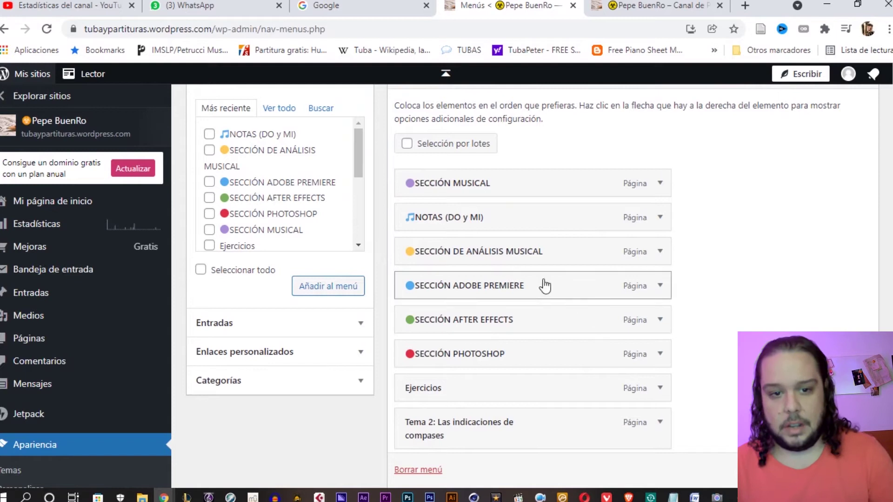
scroll(568, 300, "down", 1)
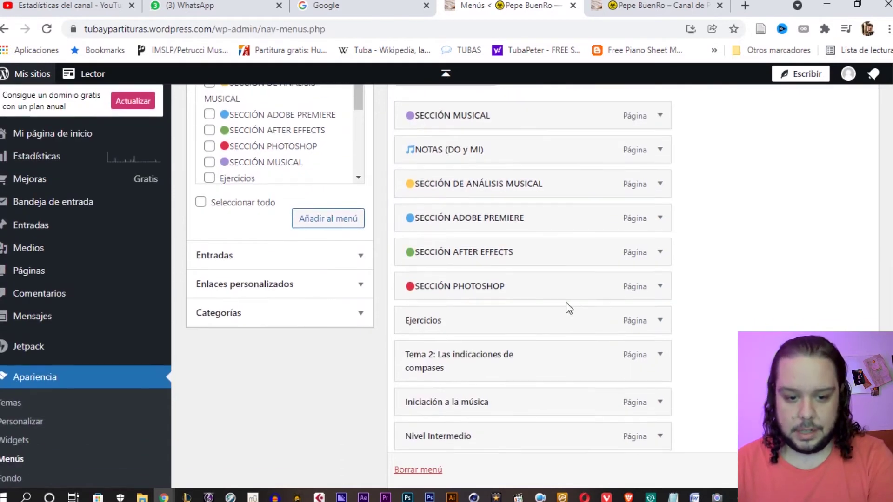
scroll(567, 302, "down", 1)
scroll(566, 305, "down", 1)
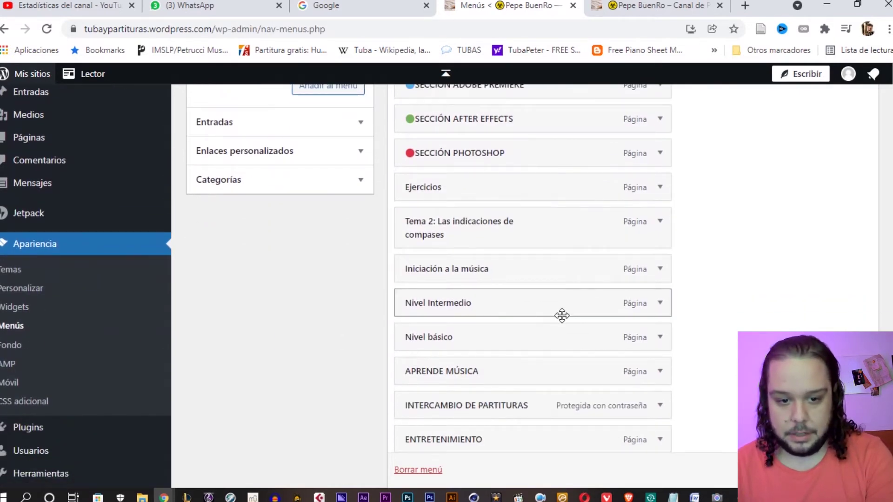
scroll(562, 316, "down", 1)
scroll(499, 316, "up", 1)
left_click_drag(439, 380, 477, 198)
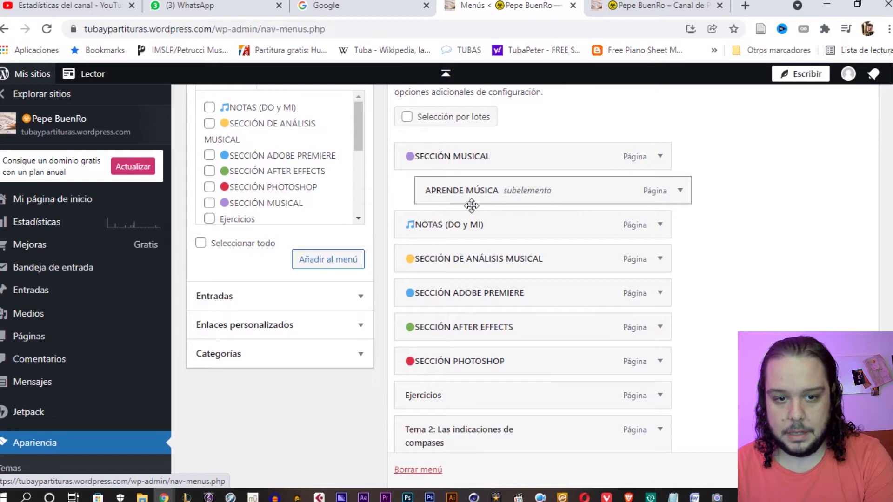
Step: Nest INTERCAMBIO DE PARTITURAS and ENTRETENIMIENTO under SECCIÓN MUSICAL, in that order below APRENDE MÚSICA
scroll(522, 202, "down", 8)
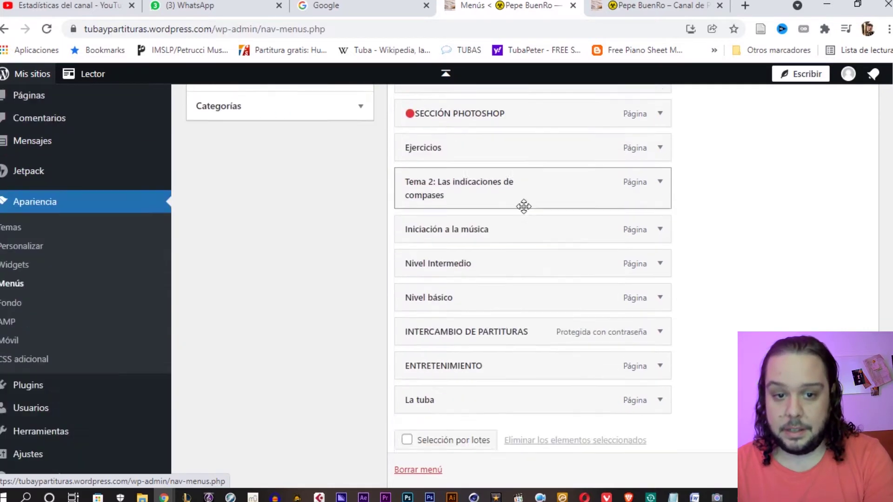
scroll(535, 221, "up", 3)
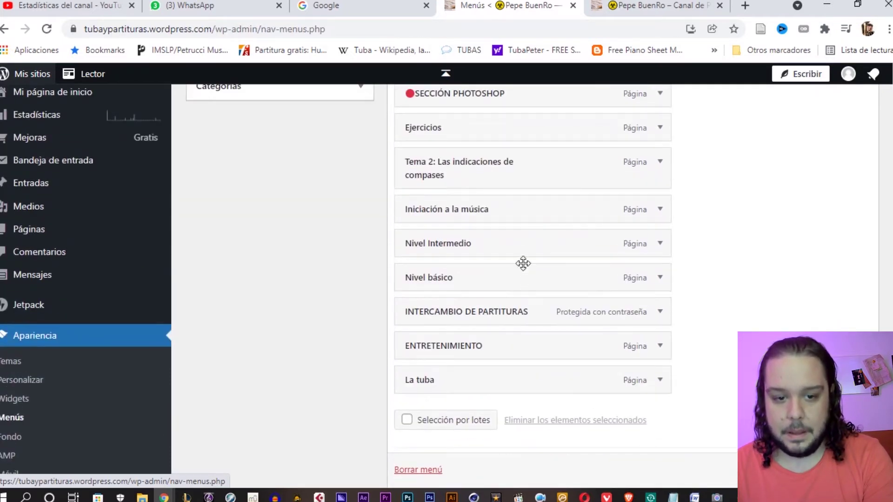
left_click_drag(513, 314, 551, 199)
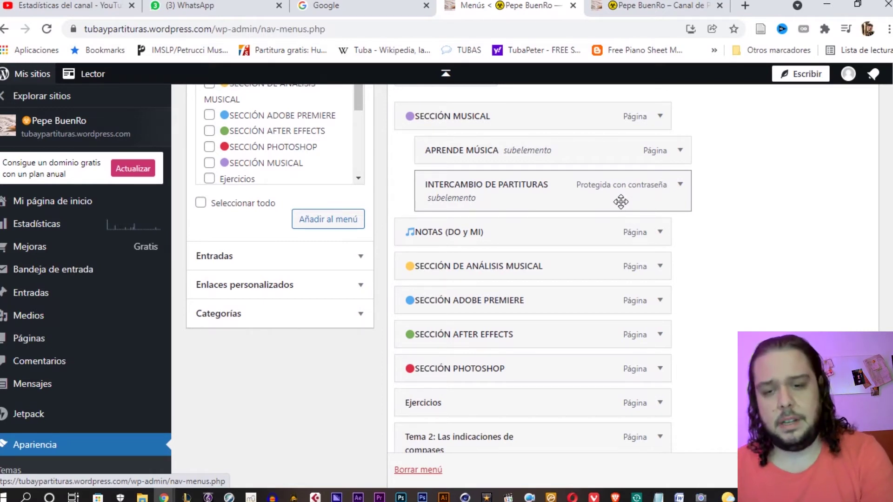
scroll(621, 202, "down", 2)
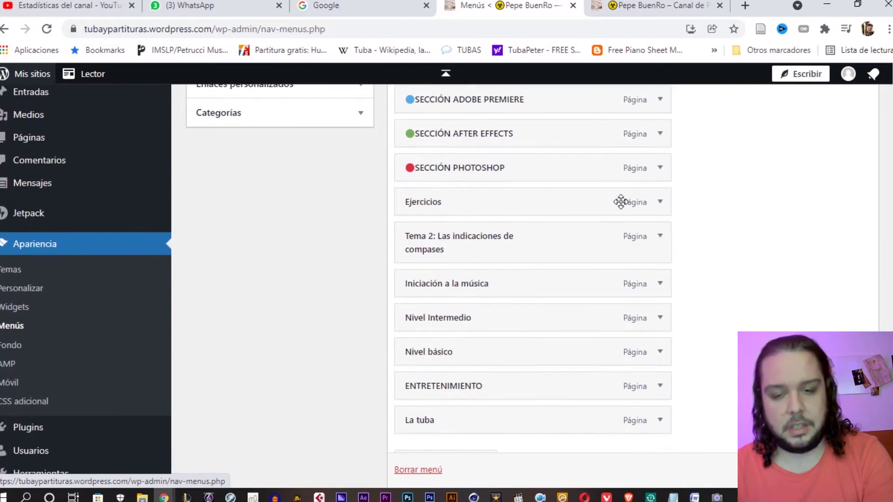
scroll(621, 202, "down", 1)
scroll(548, 283, "up", 1)
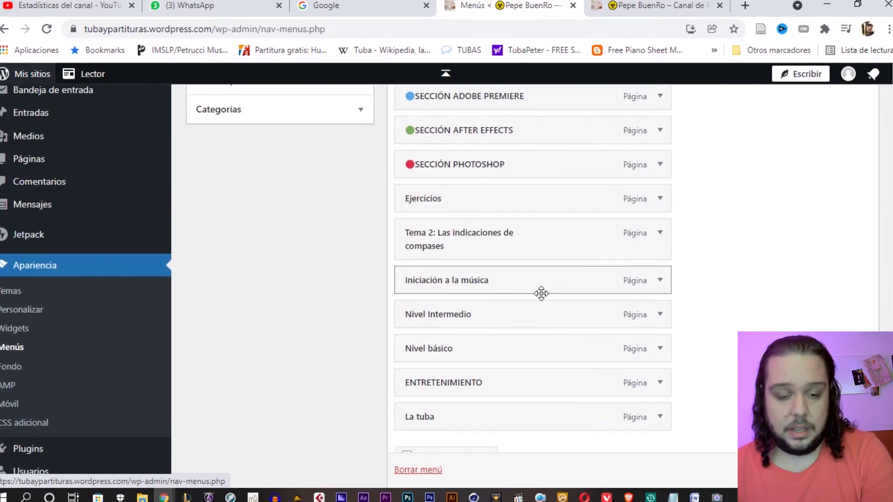
left_click_drag(529, 388, 547, 259)
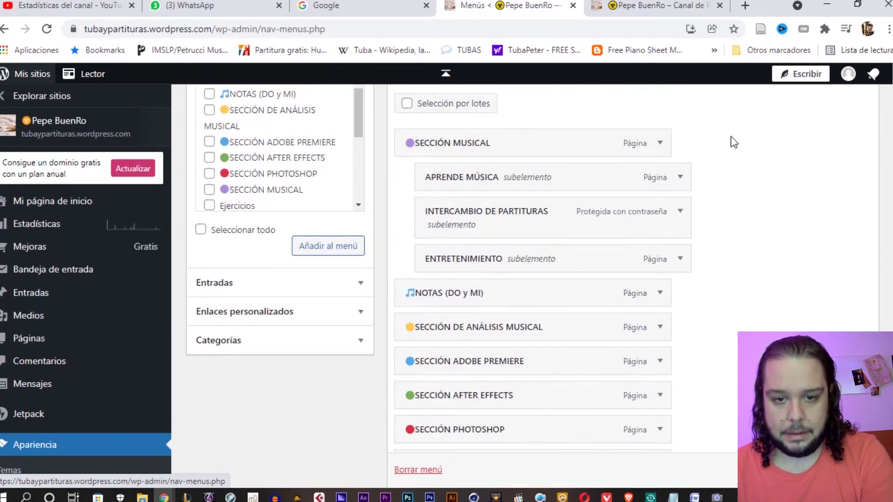
Step: Check the SECCIÓN MUSICAL submenu on the refreshed published home page and return to the menu editor
scroll(511, 280, "down", 1)
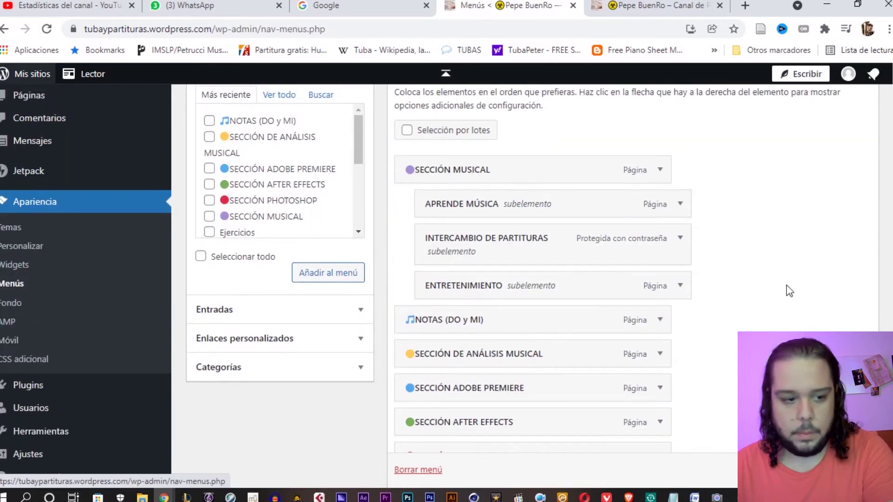
key("ctrl+Tab")
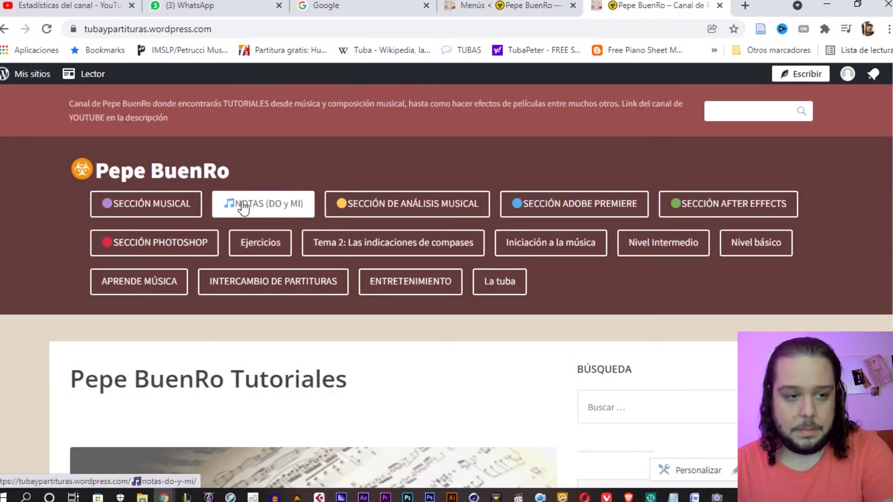
left_click(197, 190)
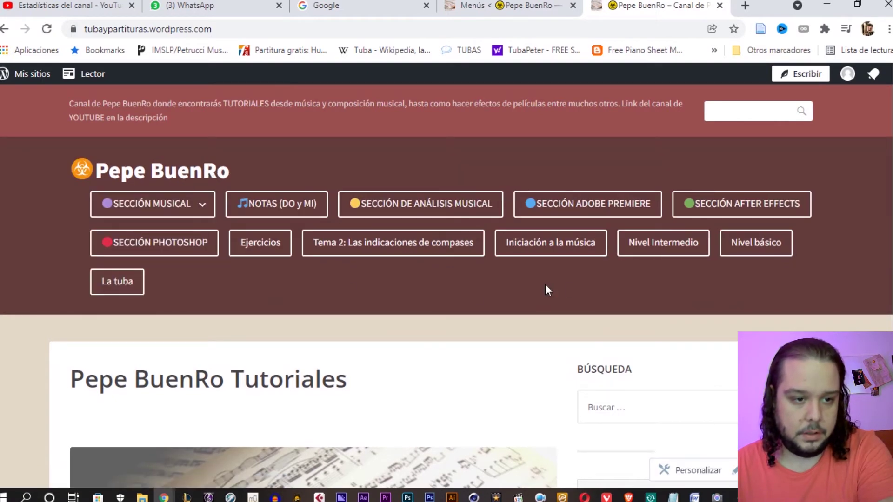
mouse_move(139, 203)
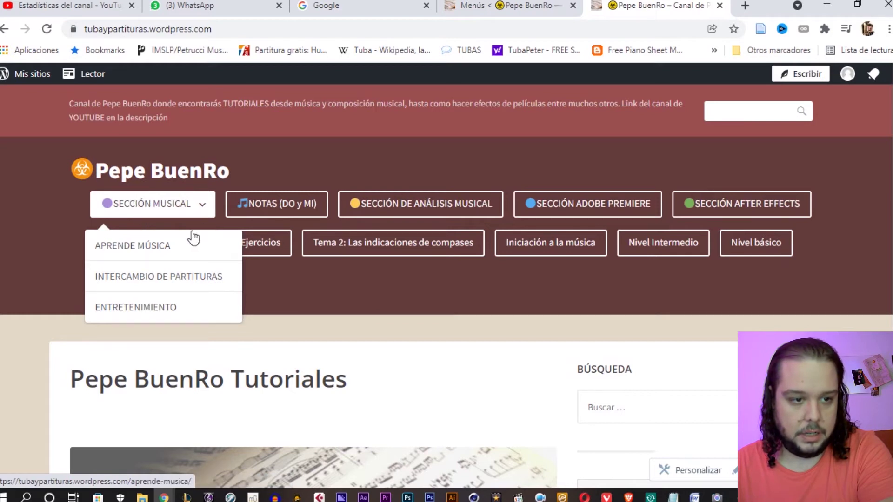
left_click(515, 4)
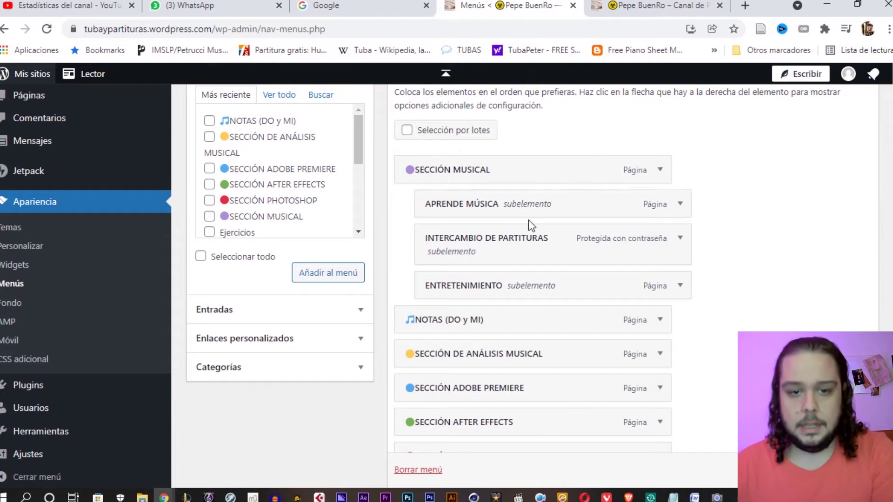
Step: Nest Nivel básico and Iniciación a la música under APRENDE MÚSICA, with Nivel básico first
scroll(677, 208, "down", 4)
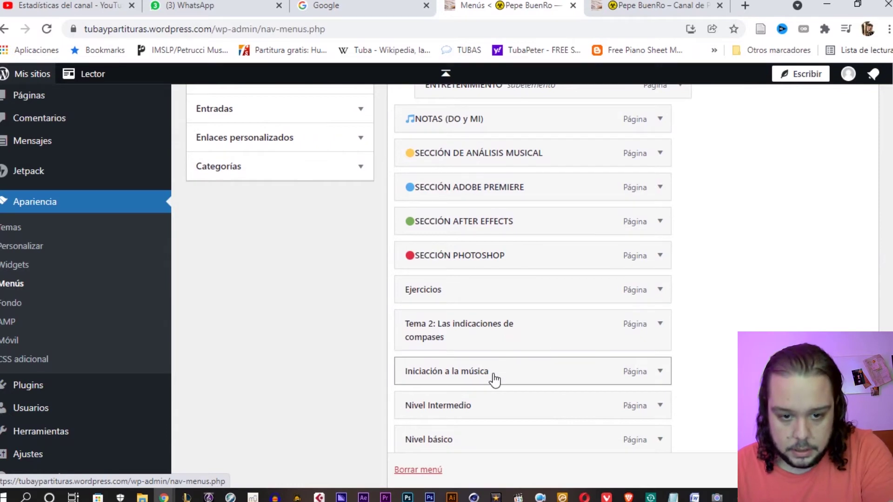
left_click_drag(493, 377, 541, 255)
scroll(539, 257, "down", 5)
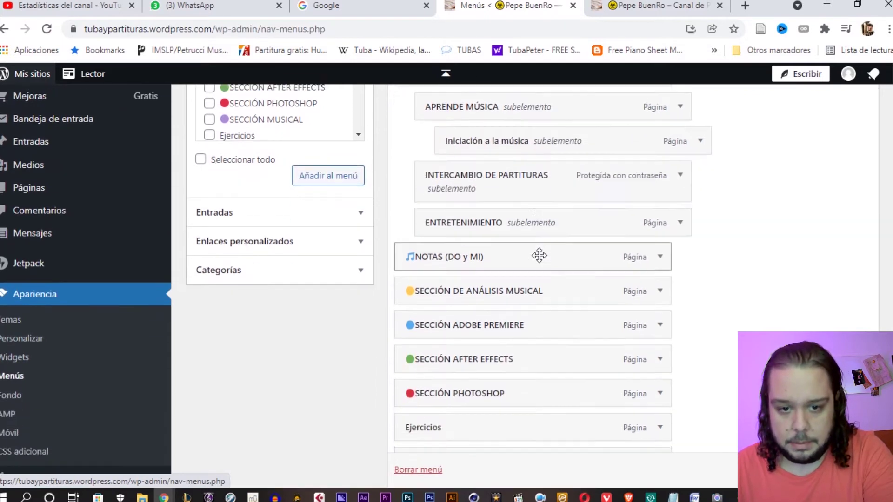
scroll(534, 282, "down", 2)
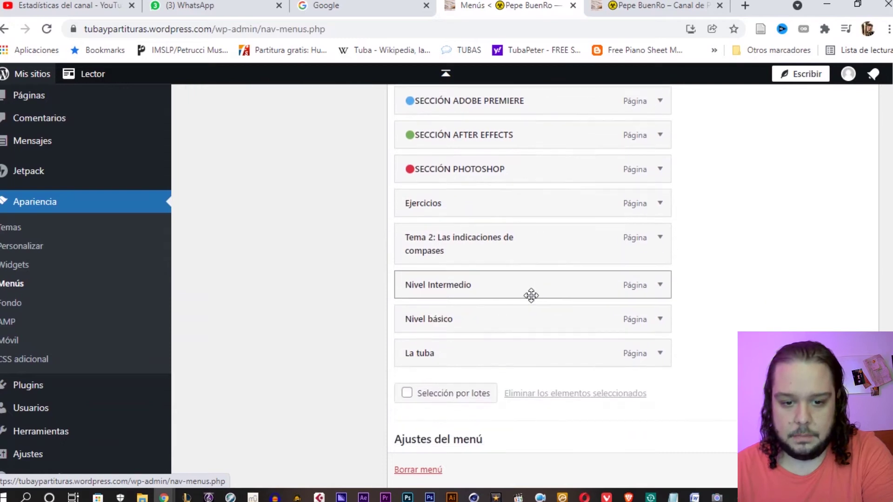
scroll(491, 341, "up", 2)
left_click_drag(448, 386, 499, 178)
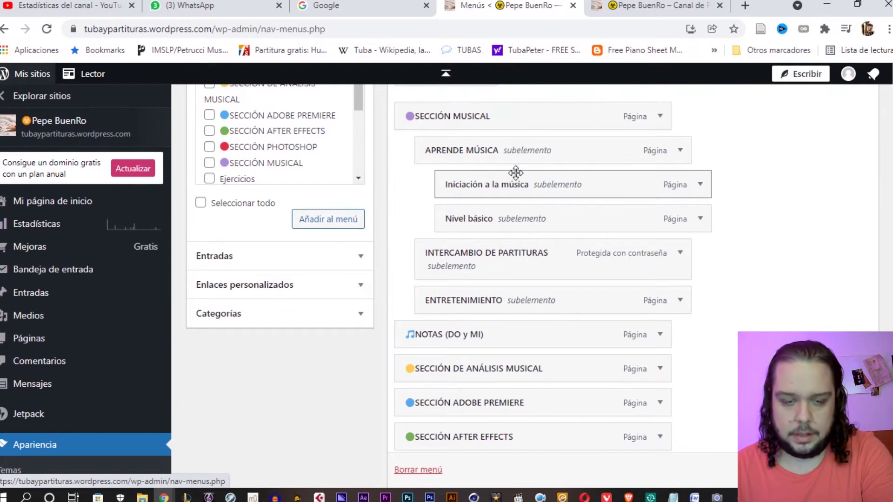
left_click_drag(517, 188, 534, 216)
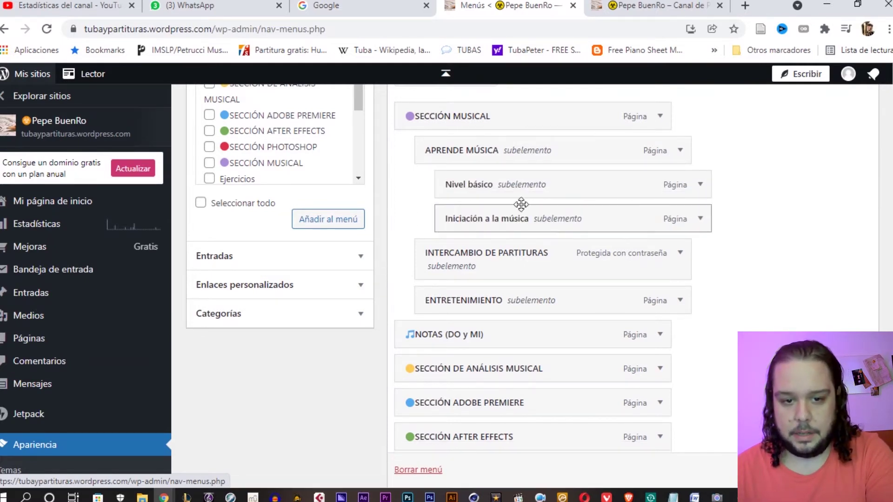
Step: Nest Nivel Intermedio under APRENDE MÚSICA, directly below Iniciación a la música
scroll(465, 219, "down", 7)
scroll(469, 298, "up", 1)
scroll(469, 299, "up", 1)
left_click_drag(471, 320, 558, 233)
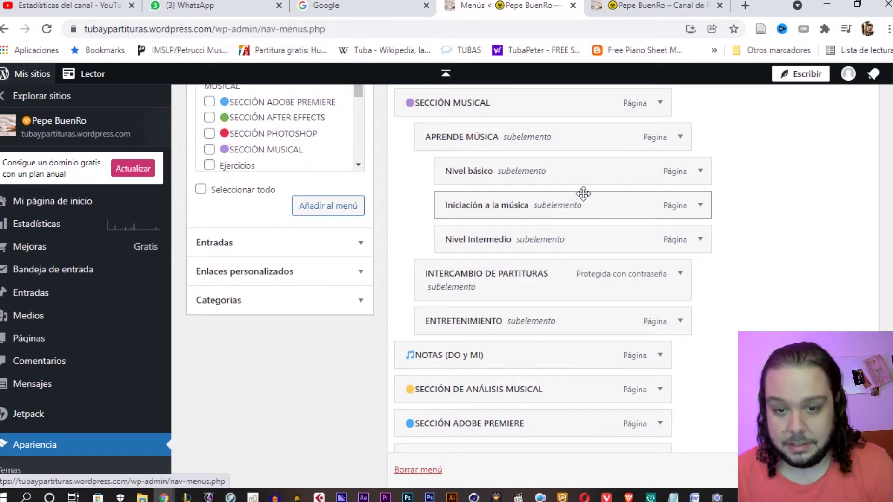
Step: Move the Ejercicios page under APRENDE MÚSICA as its first sub-item, above Nivel básico
scroll(571, 213, "down", 5)
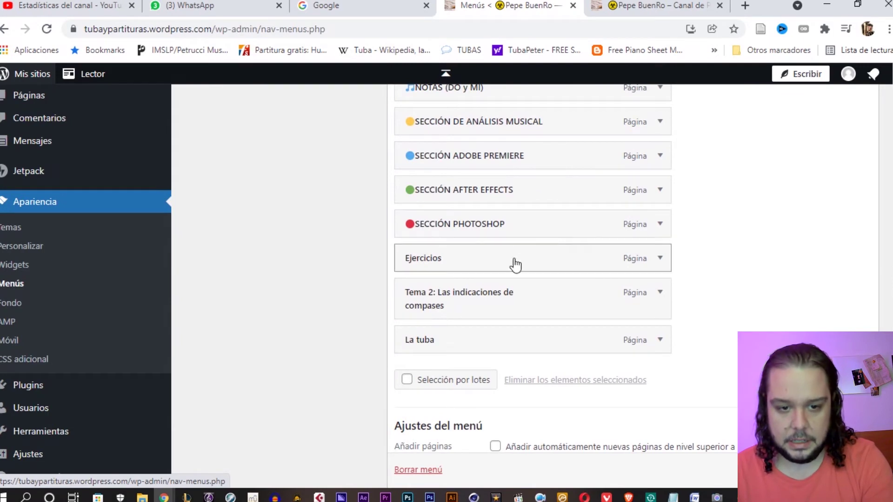
scroll(483, 308, "down", 1)
scroll(482, 306, "up", 7)
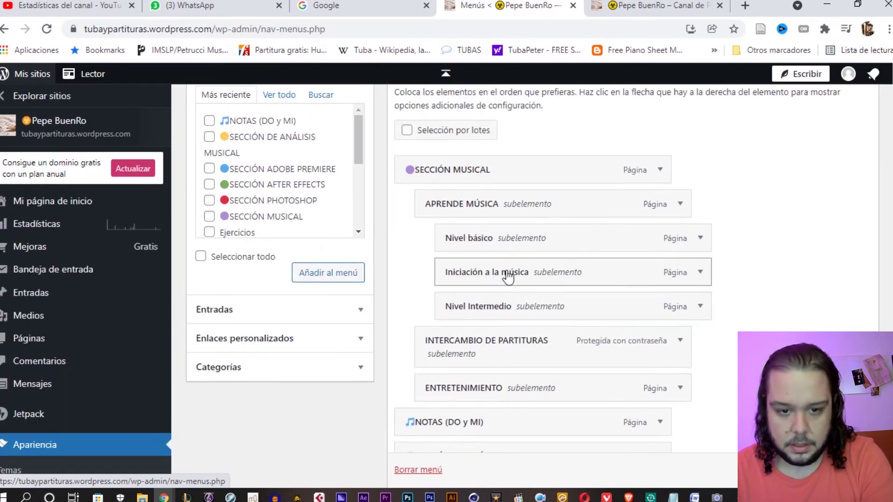
scroll(505, 269, "down", 6)
scroll(465, 352, "up", 3)
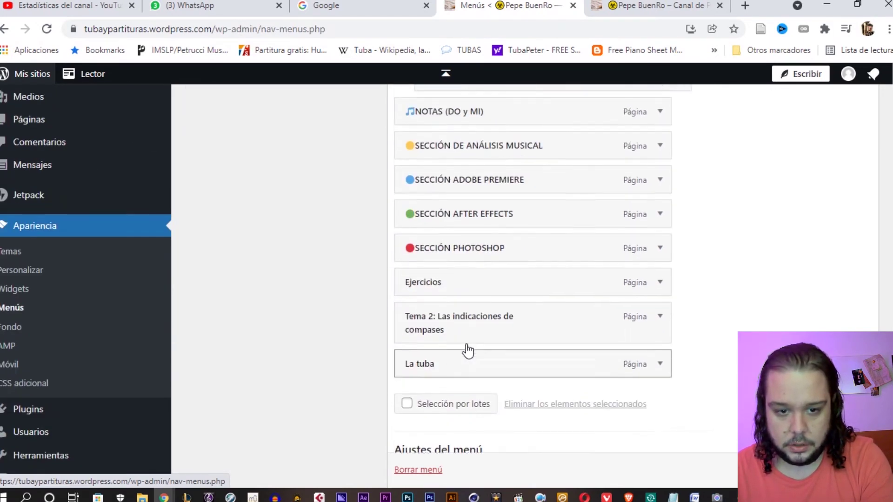
left_click_drag(465, 402, 647, 101)
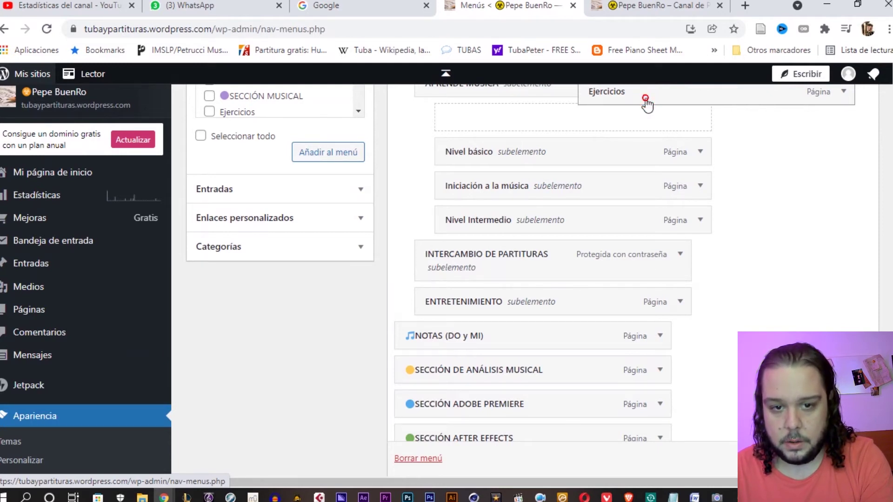
left_click_drag(647, 101, 534, 163)
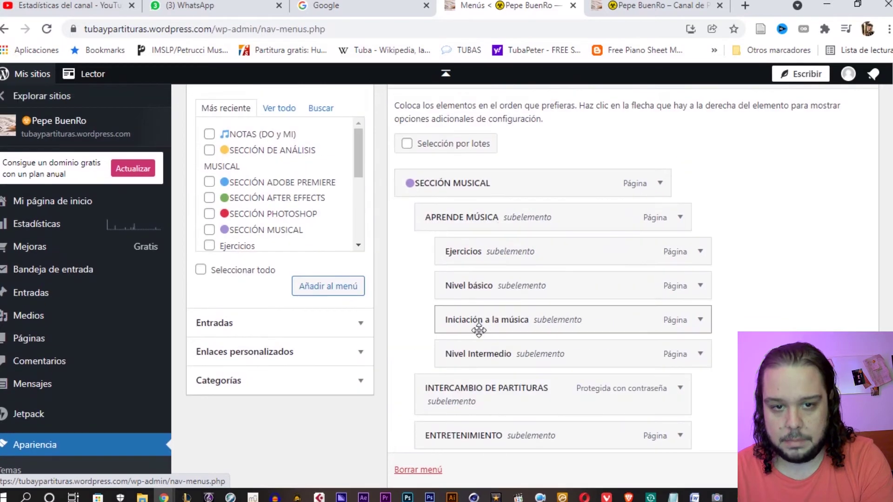
Step: Make Iniciación a la música the parent of Nivel básico and Nivel Intermedio, with Ejercicios nested under Nivel básico
left_click_drag(481, 330, 490, 273)
left_click_drag(487, 333, 530, 279)
left_click_drag(509, 361, 563, 322)
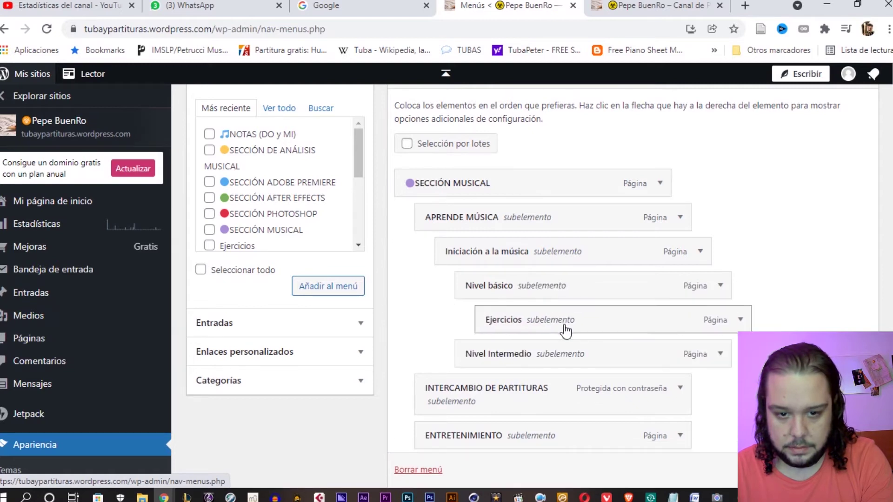
Step: Nest Tema 2: Las indicaciones de compases under Nivel básico above Ejercicios, and La tuba under APRENDE MÚSICA
scroll(557, 320, "down", 5)
left_click_drag(496, 379, 586, 260)
scroll(558, 284, "down", 4)
left_click_drag(446, 409, 496, 300)
scroll(487, 326, "up", 3)
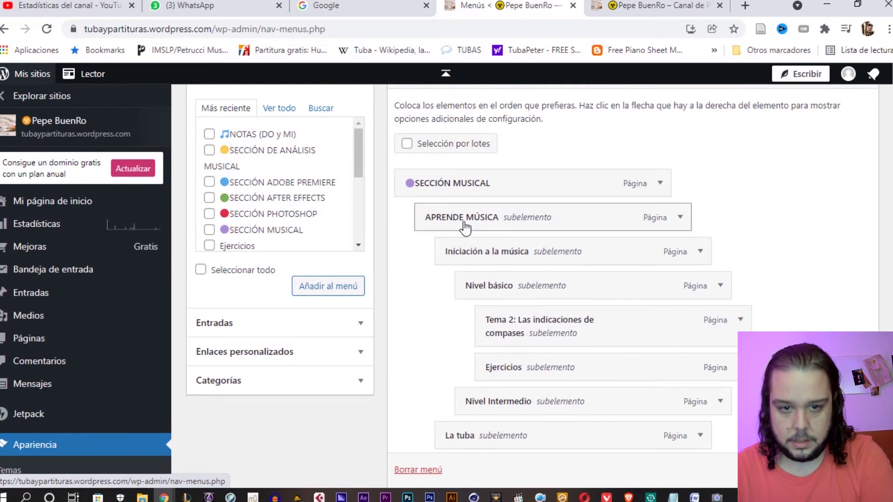
Step: Nest NOTAS (DO y MI) under Nivel básico, directly below Ejercicios
scroll(470, 232, "down", 5)
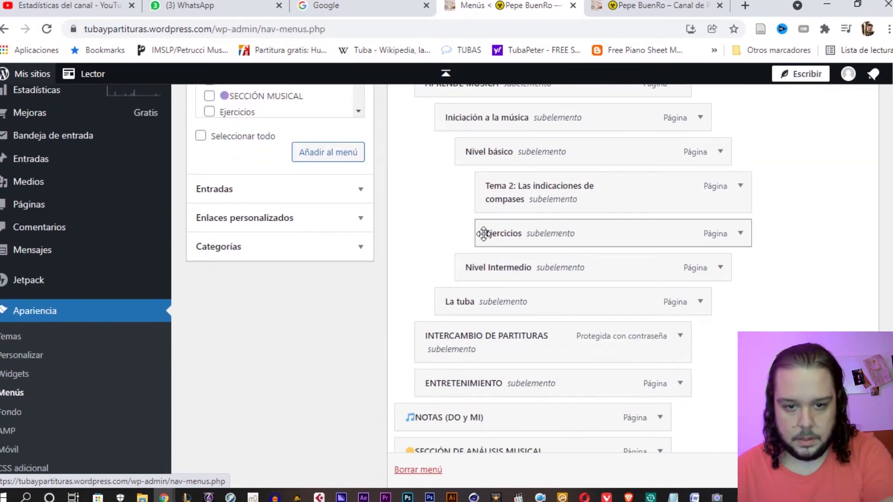
scroll(530, 293, "down", 1)
scroll(528, 302, "up", 4)
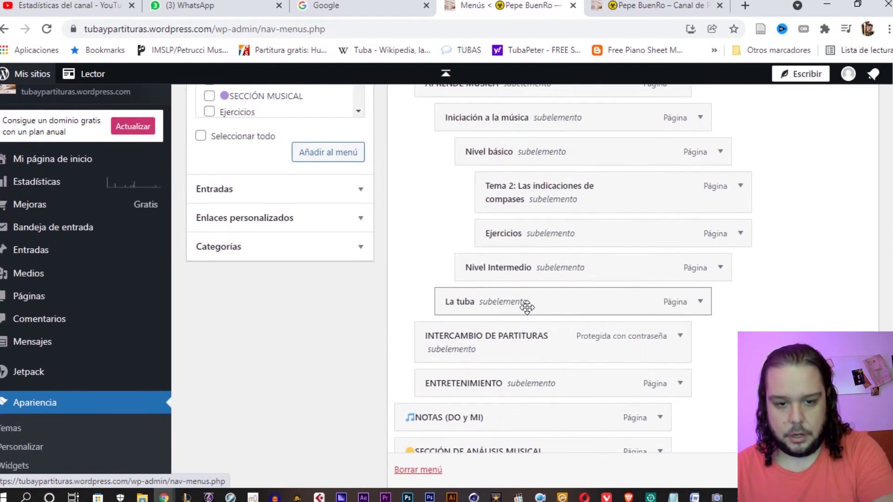
left_click_drag(459, 417, 556, 267)
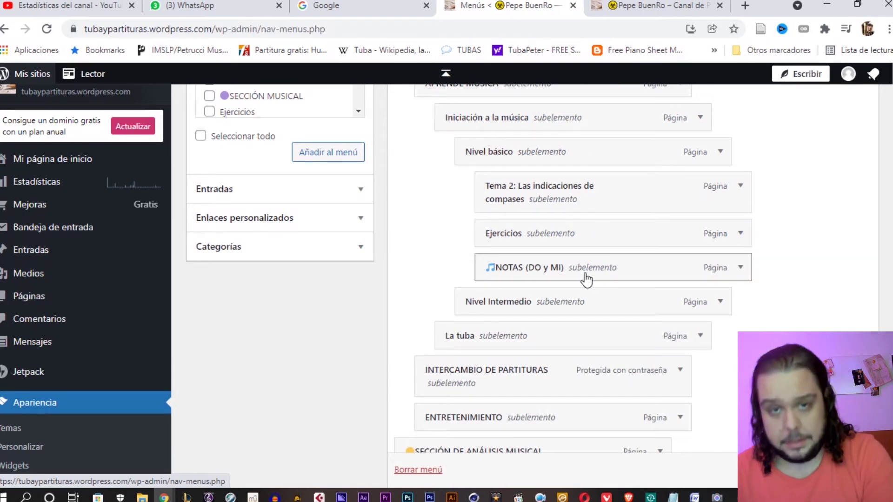
Step: Review the remaining top-level sections of the menu structure and the menu's display location settings
scroll(583, 281, "down", 1)
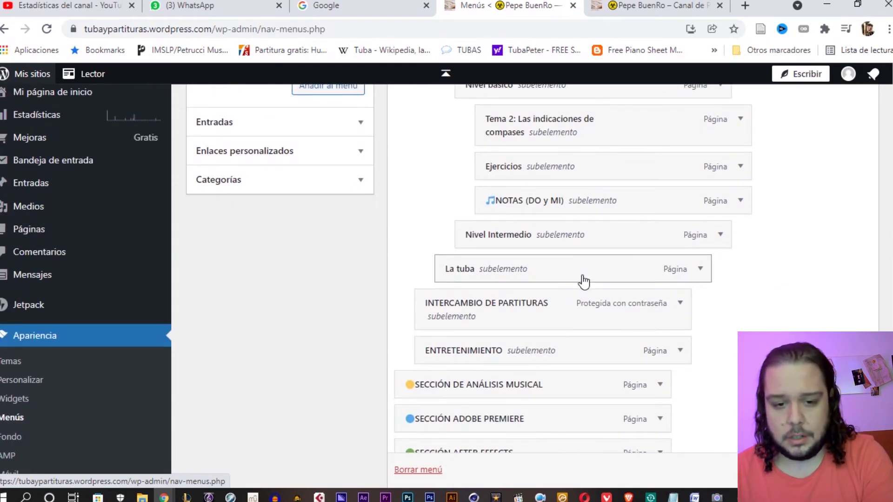
scroll(584, 281, "down", 1)
scroll(584, 281, "down", 2)
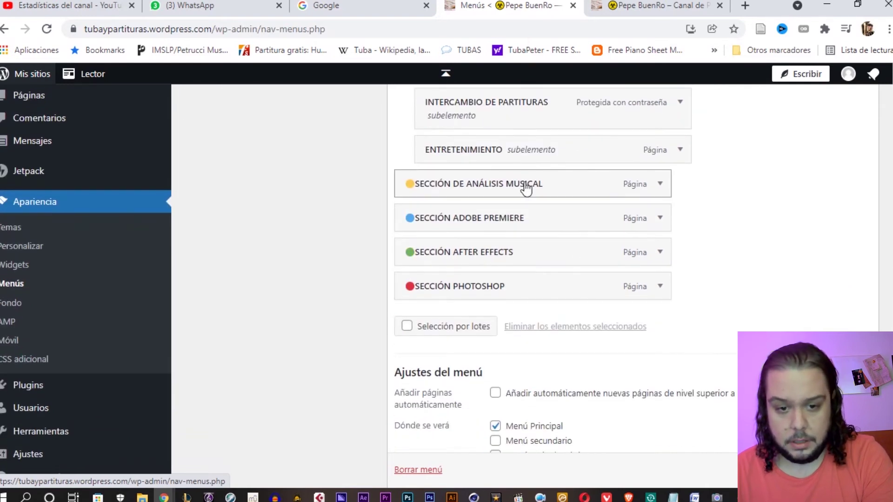
scroll(564, 300, "down", 1)
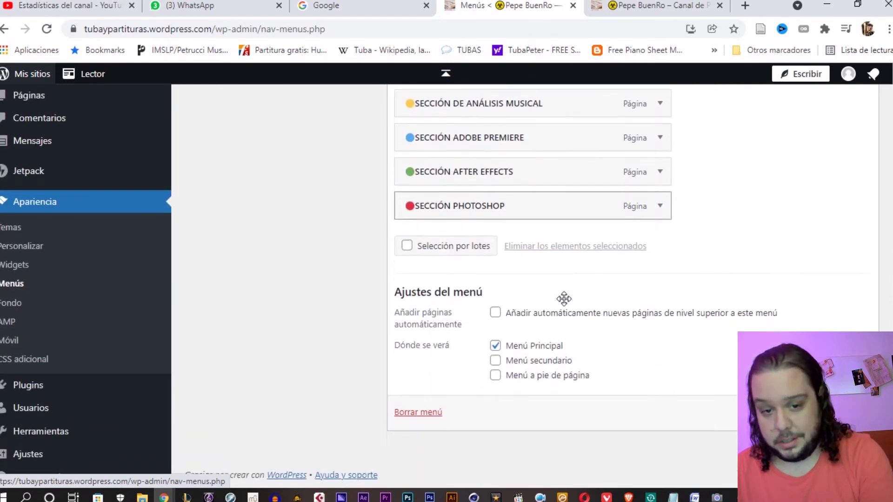
Step: Review the nested structure under SECCIÓN MUSICAL and save the Principal menu
scroll(563, 300, "up", 5)
scroll(562, 300, "up", 2)
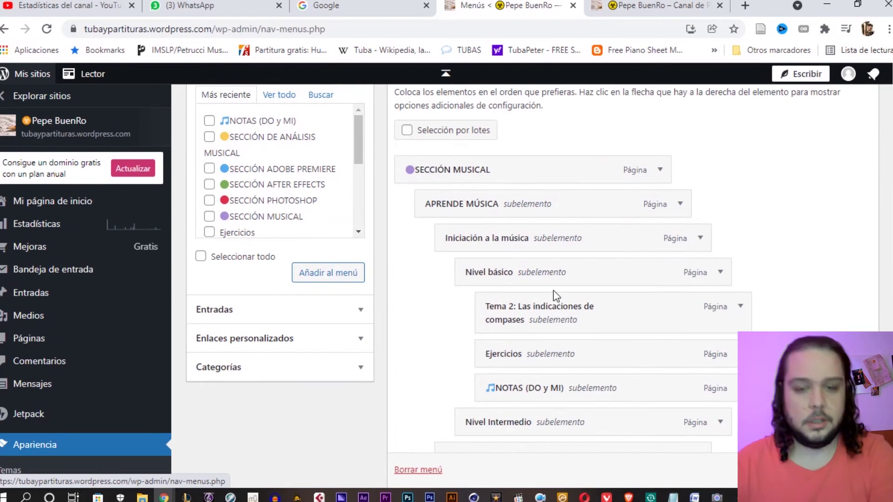
scroll(554, 295, "up", 1)
scroll(535, 261, "down", 1)
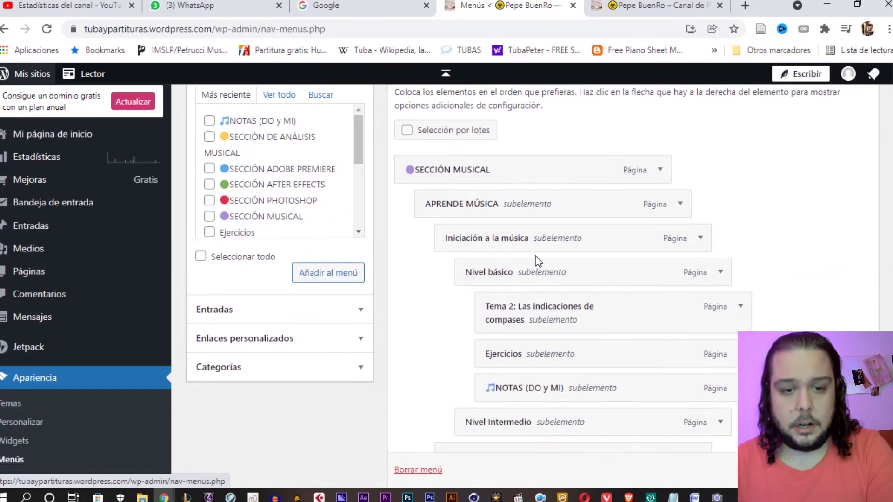
scroll(586, 344, "up", 3)
scroll(638, 432, "down", 5)
scroll(559, 325, "down", 1)
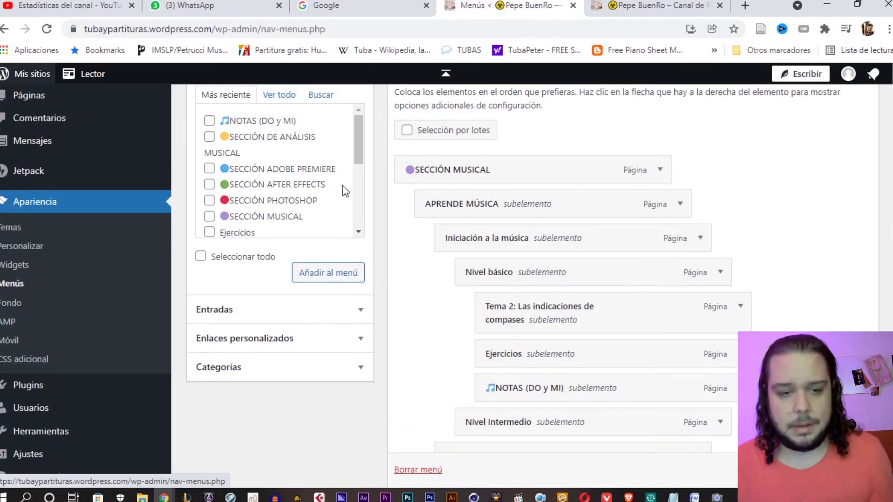
scroll(324, 190, "up", 1)
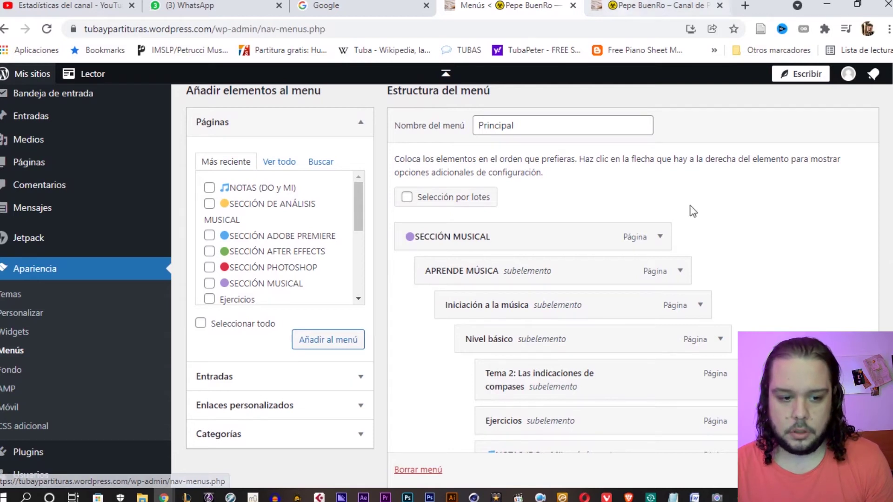
scroll(530, 279, "down", 1)
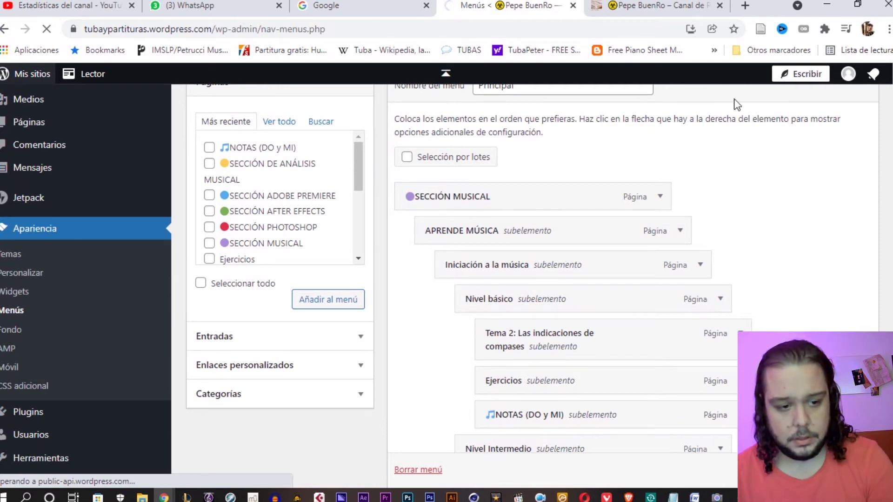
Step: Check the nested submenus of SECCIÓN MUSICAL on the published site, through APRENDE MÚSICA and Iniciación a la música
left_click(675, 3)
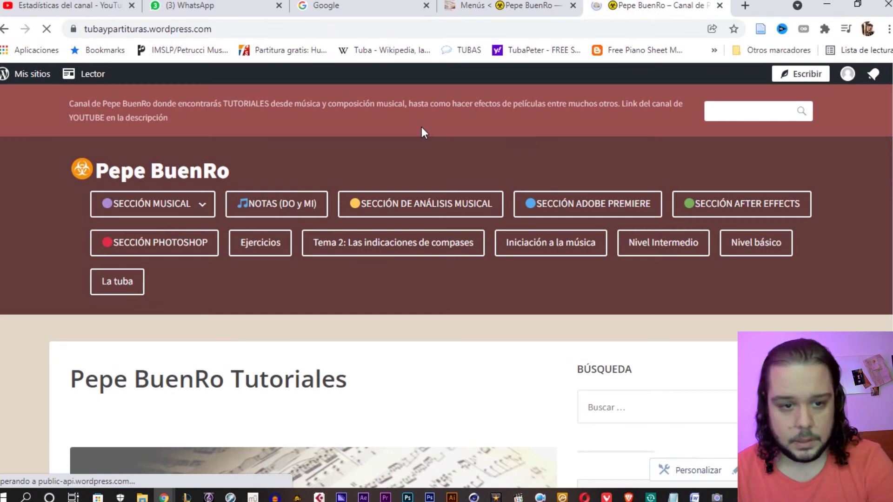
mouse_move(191, 208)
mouse_move(172, 249)
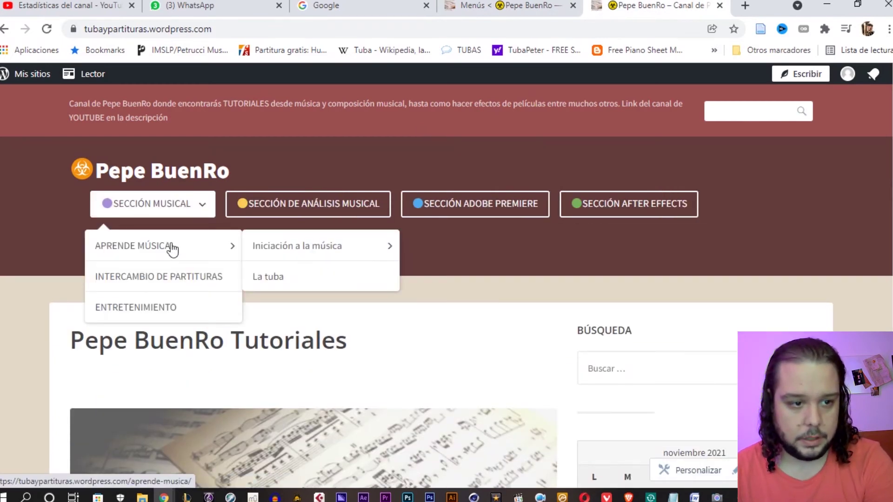
mouse_move(354, 242)
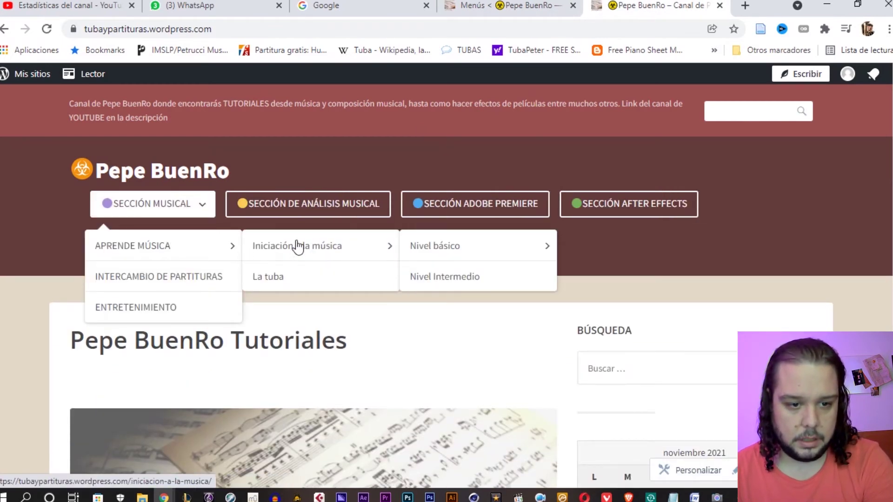
mouse_move(412, 241)
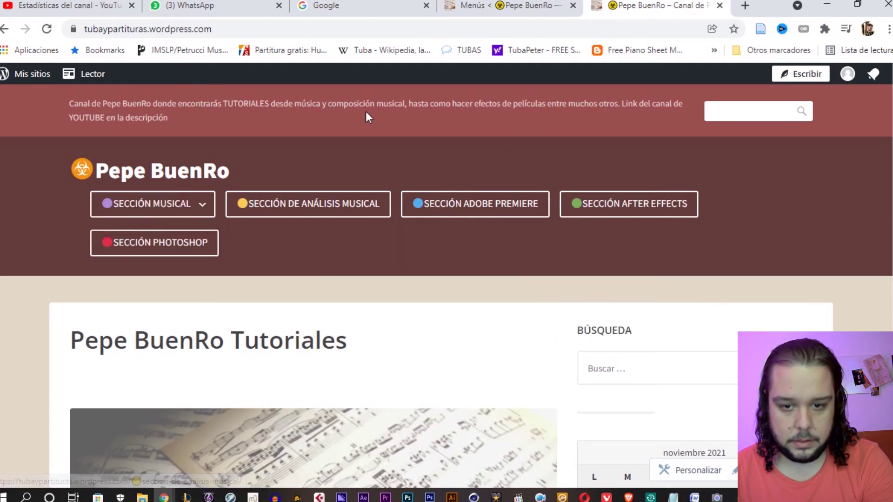
Step: Return to the menu editor and look through the recent pages available to add
left_click(493, 5)
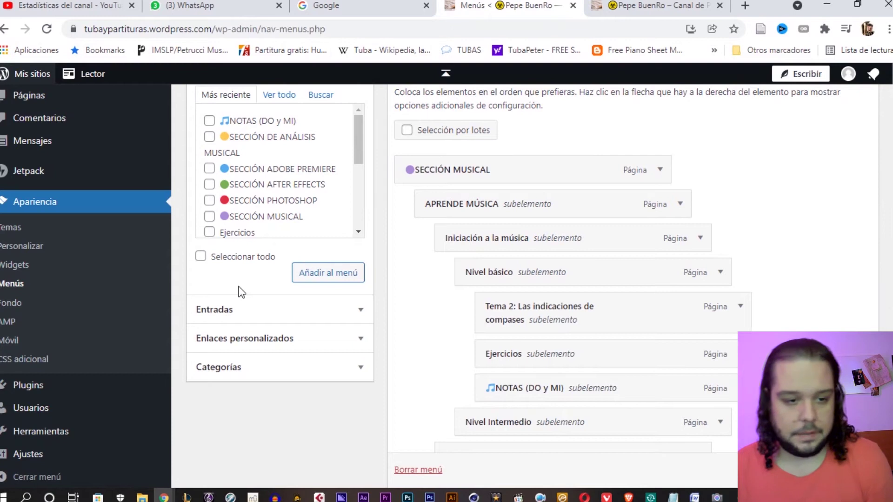
scroll(236, 292, "up", 2)
scroll(275, 223, "down", 3)
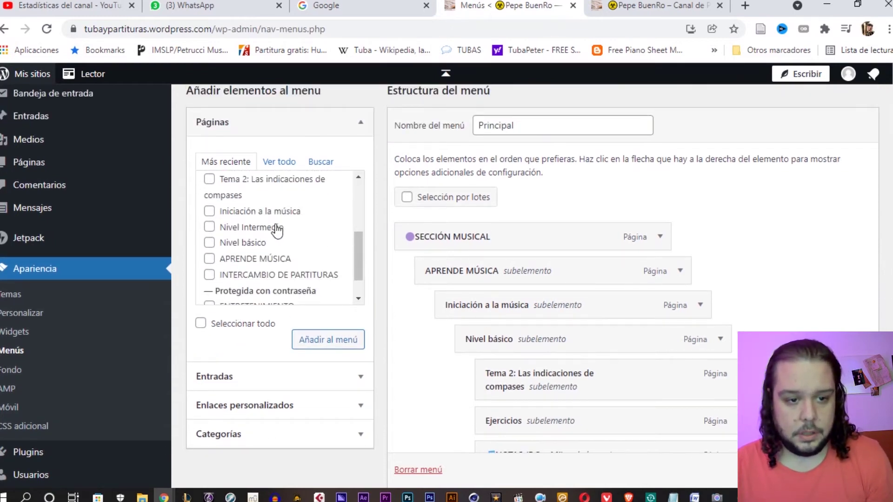
scroll(279, 232, "down", 1)
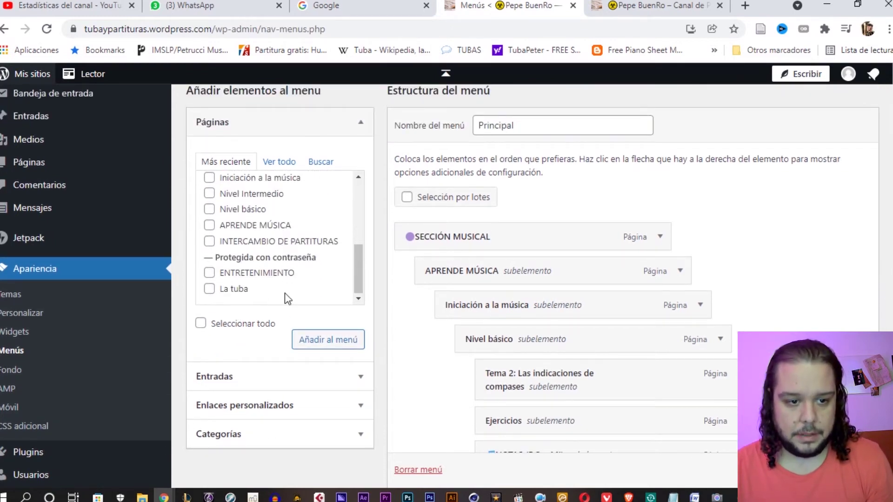
scroll(286, 298, "up", 4)
scroll(259, 279, "down", 2)
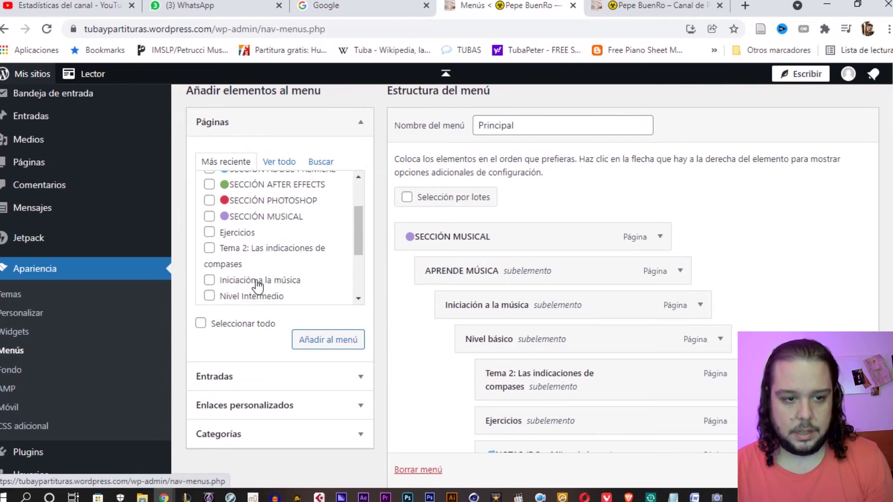
Step: Select all posts in the complete Entradas list and add them to the Principal menu
left_click(220, 380)
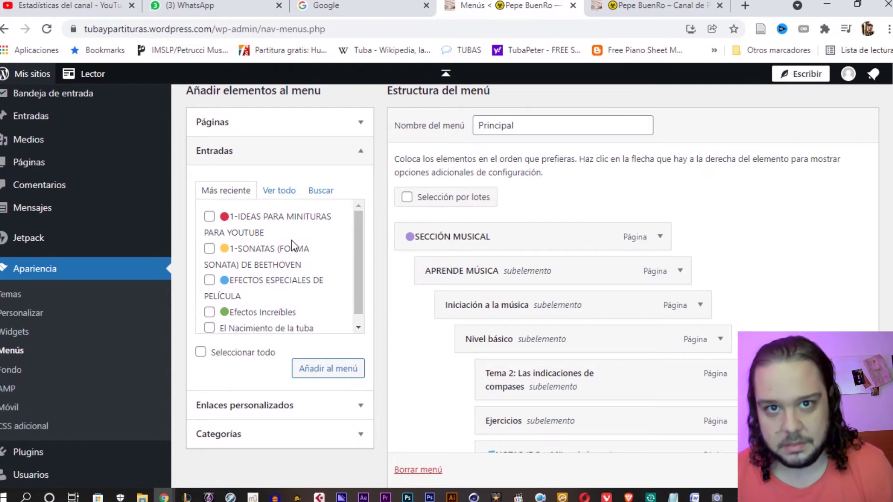
scroll(85, 158, "up", 3)
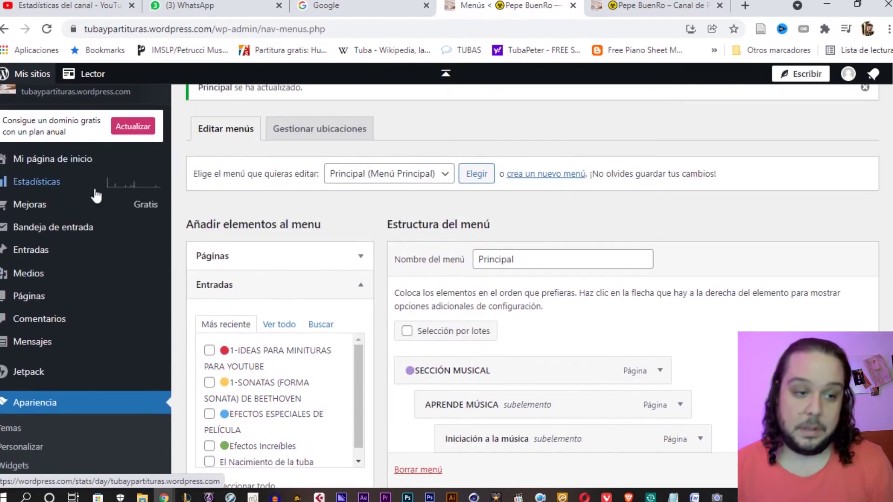
scroll(102, 219, "down", 3)
scroll(110, 239, "up", 2)
mouse_move(11, 240)
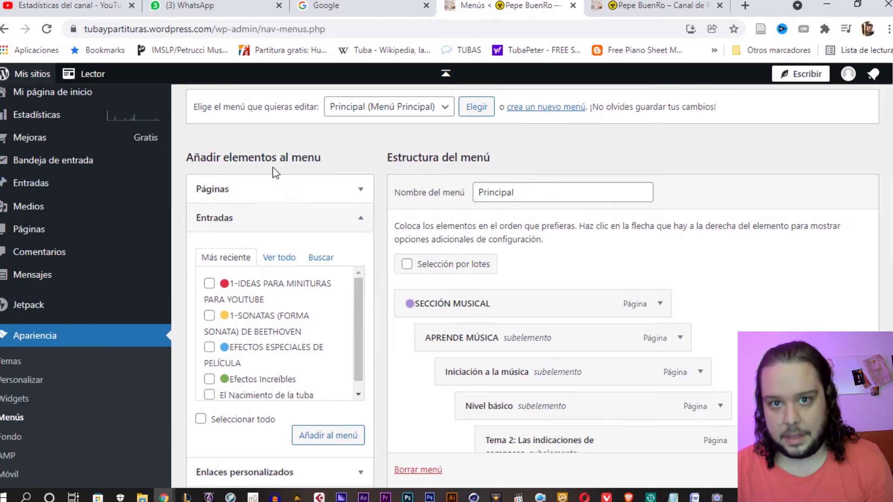
left_click(280, 256)
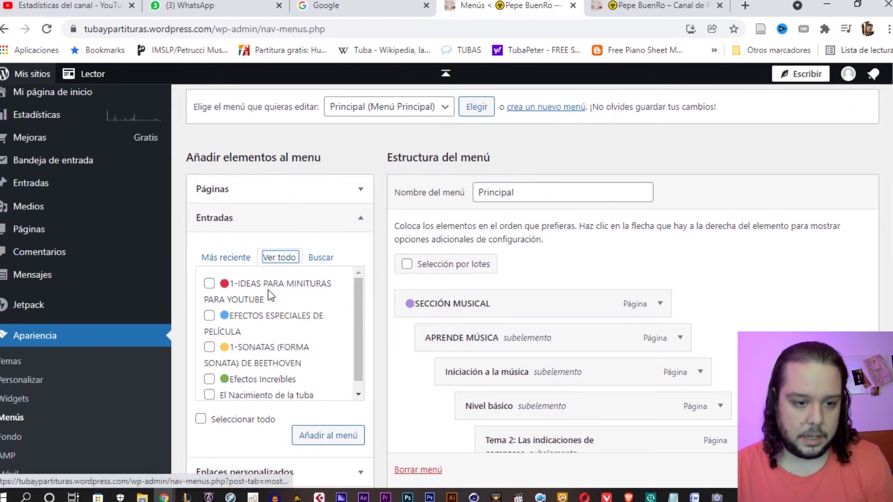
scroll(268, 298, "down", 1)
scroll(270, 354, "down", 3)
scroll(239, 393, "up", 3)
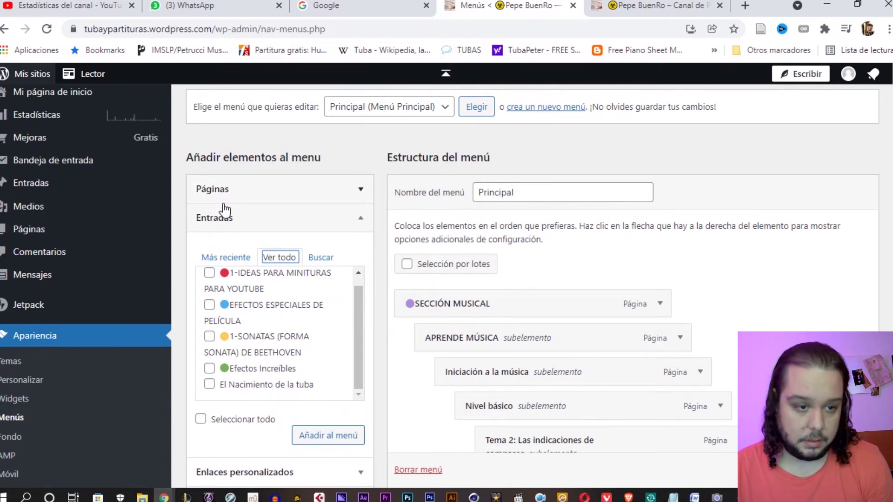
left_click(217, 421)
left_click(320, 434)
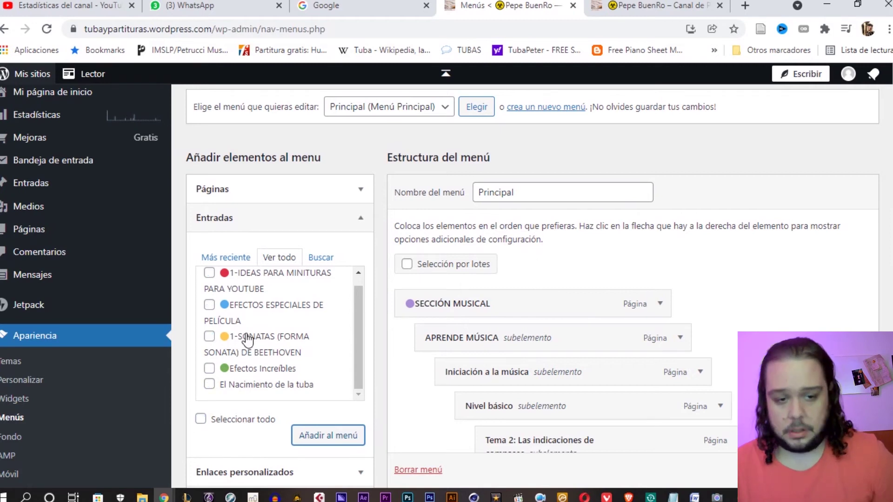
Step: Nest the post 1-SONATAS (FORMA SONATA) DE BEETHOVEN under SECCIÓN DE ANÁLISIS MUSICAL
scroll(557, 305, "down", 8)
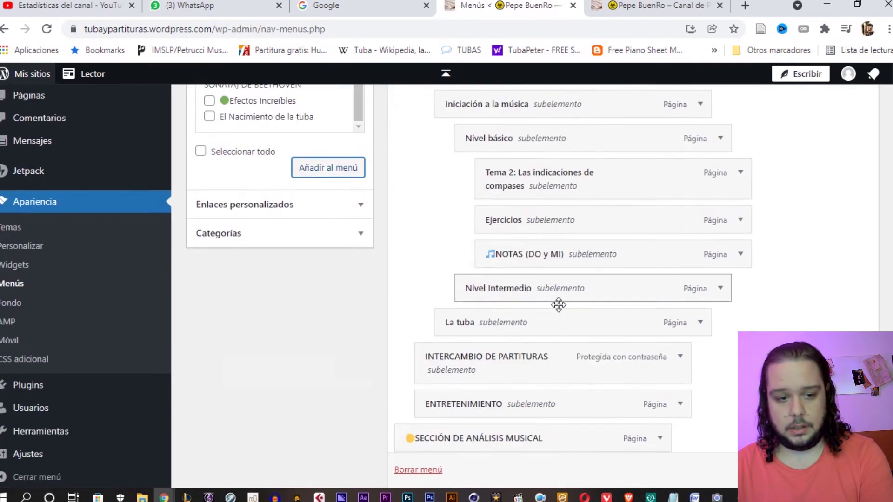
scroll(554, 321, "up", 6)
scroll(365, 293, "down", 1)
scroll(401, 275, "up", 3)
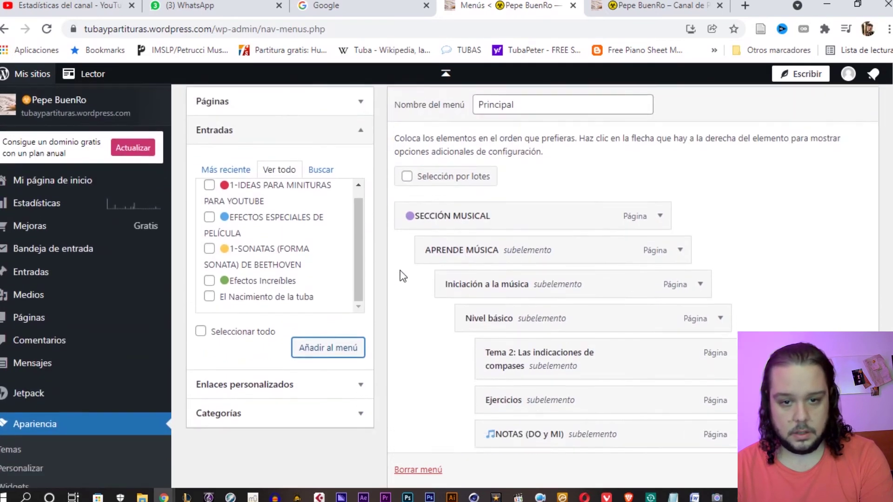
scroll(404, 272, "down", 10)
scroll(419, 279, "down", 1)
scroll(442, 313, "up", 1)
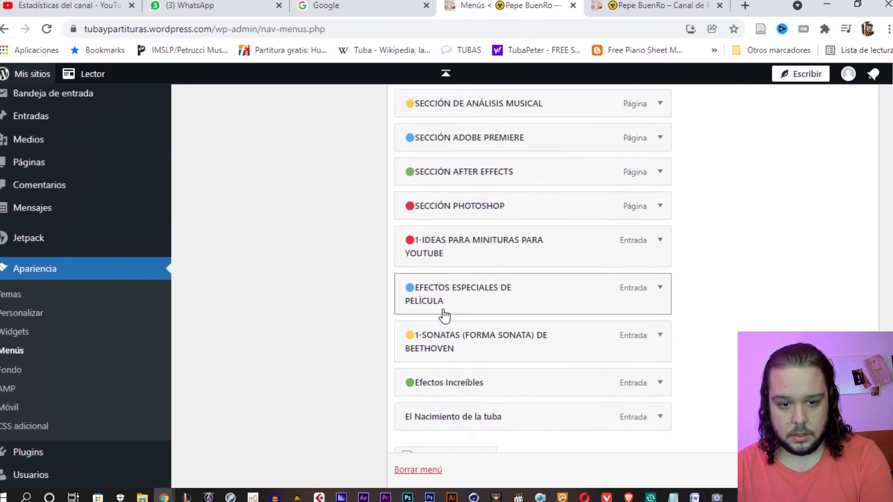
left_click_drag(463, 347, 512, 145)
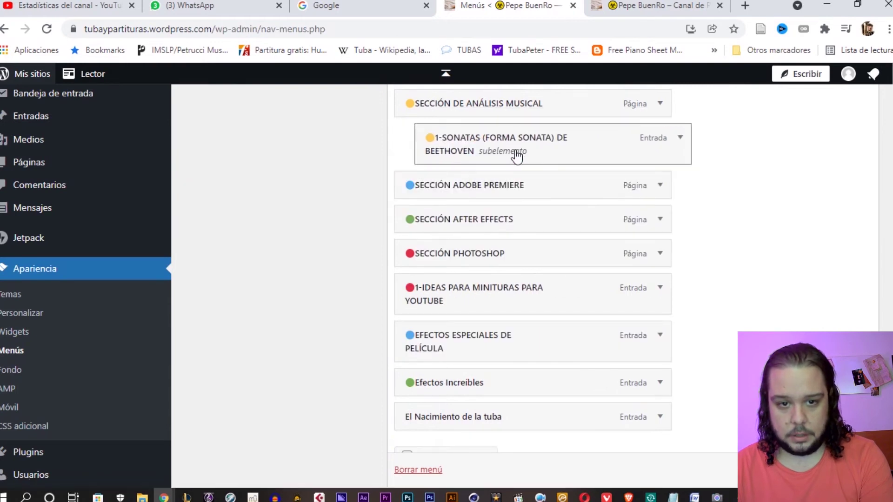
Step: Nest EFECTOS ESPECIALES DE PELÍCULA under SECCIÓN ADOBE PREMIERE, Efectos Increíbles under SECCIÓN AFTER EFFECTS, and 1-IDEAS PARA MINITURAS PARA YOUTUBE under SECCIÓN PHOTOSHOP
left_click_drag(465, 345, 481, 214)
left_click_drag(456, 385, 479, 305)
left_click_drag(465, 379, 486, 370)
scroll(483, 368, "down", 2)
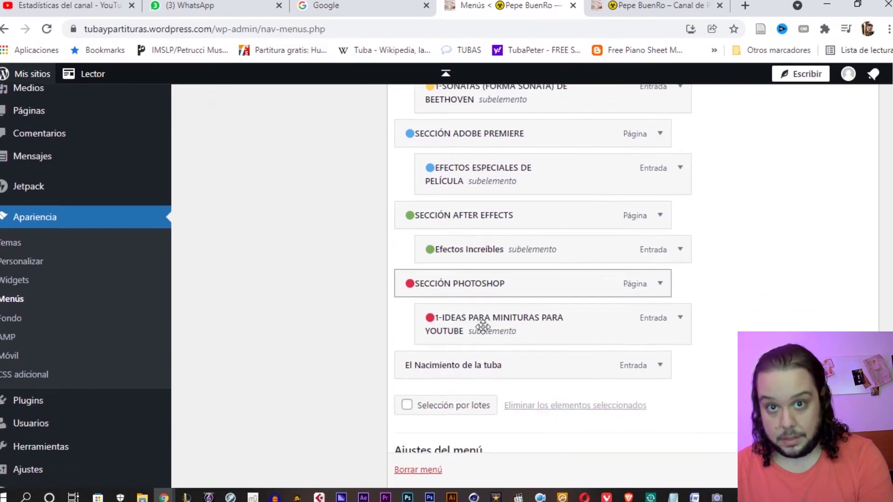
scroll(479, 358, "down", 2)
scroll(478, 356, "up", 2)
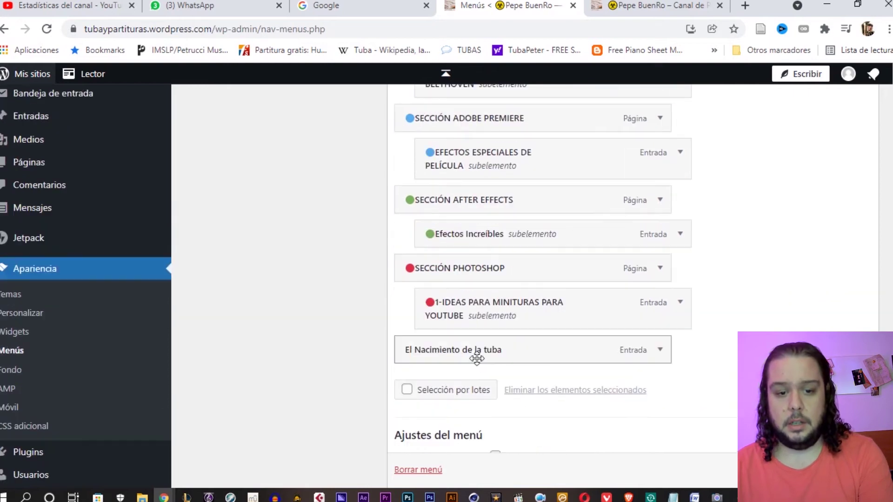
Step: Try to move El Nacimiento de la tuba higher in the menu structure, and save the Principal menu
left_click_drag(481, 354, 500, 207)
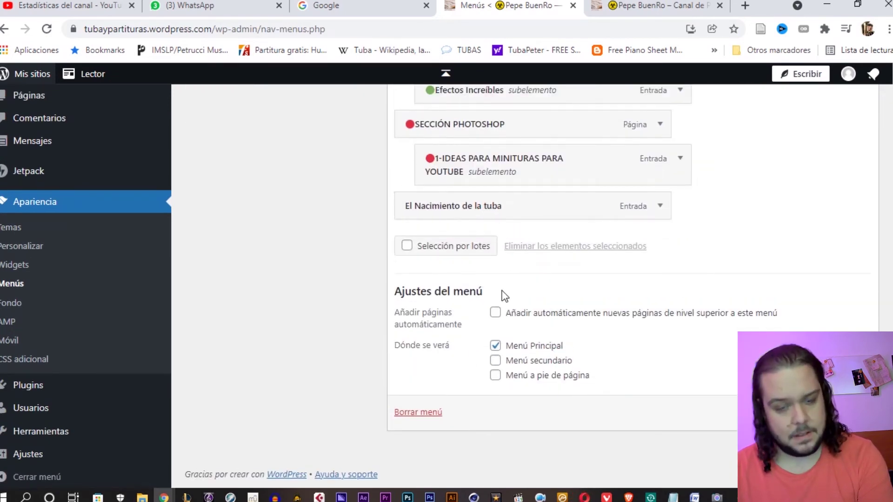
scroll(463, 319, "up", 15)
scroll(455, 316, "down", 5)
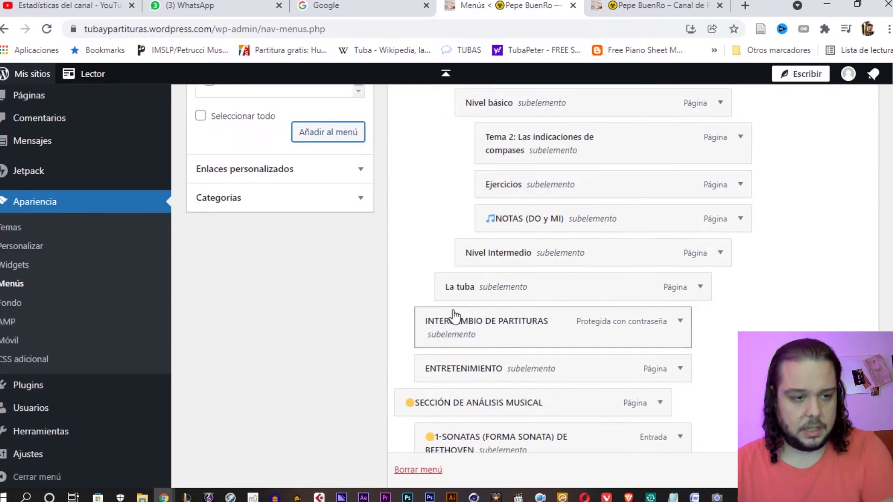
scroll(455, 316, "down", 2)
scroll(484, 249, "down", 2)
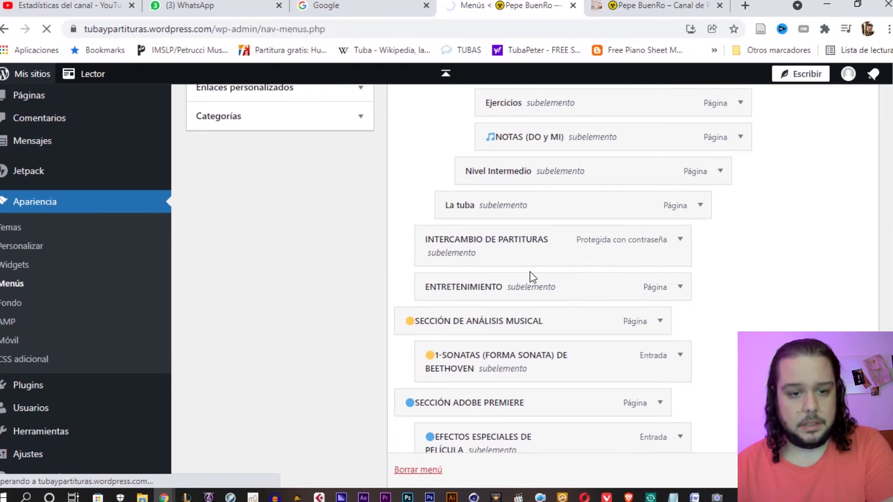
scroll(535, 284, "down", 9)
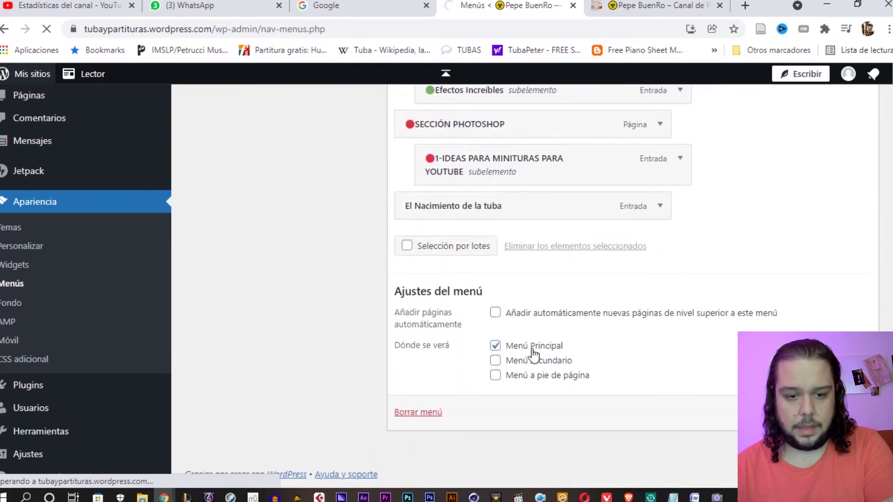
scroll(326, 261, "up", 9)
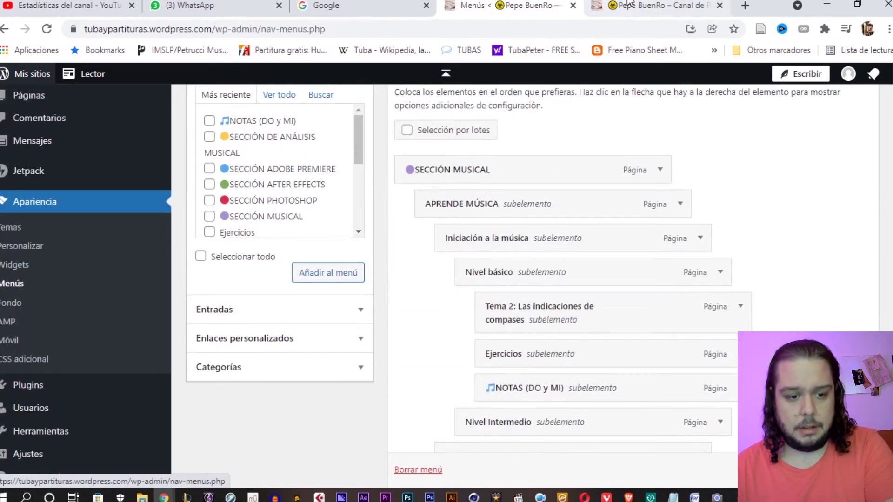
Step: Reload the published site and check its updated section menus, including the nested submenus of SECCIÓN MUSICAL
left_click(661, 5)
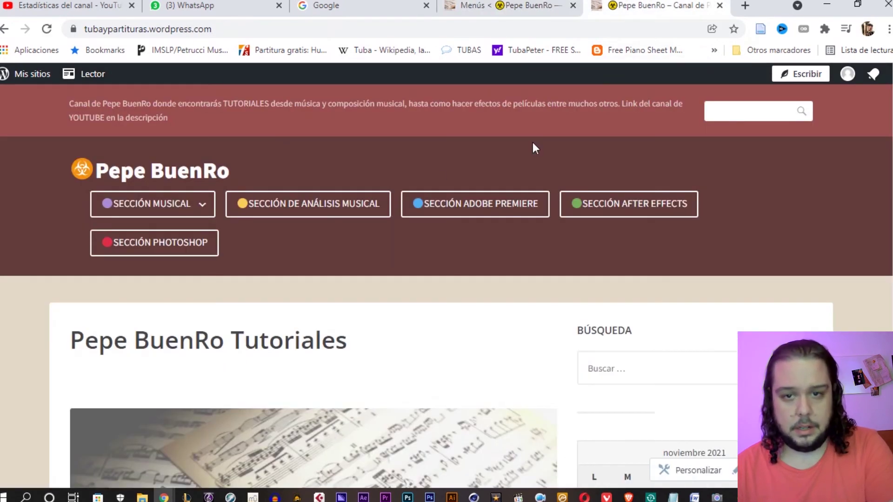
key("F5")
mouse_move(298, 237)
mouse_move(146, 208)
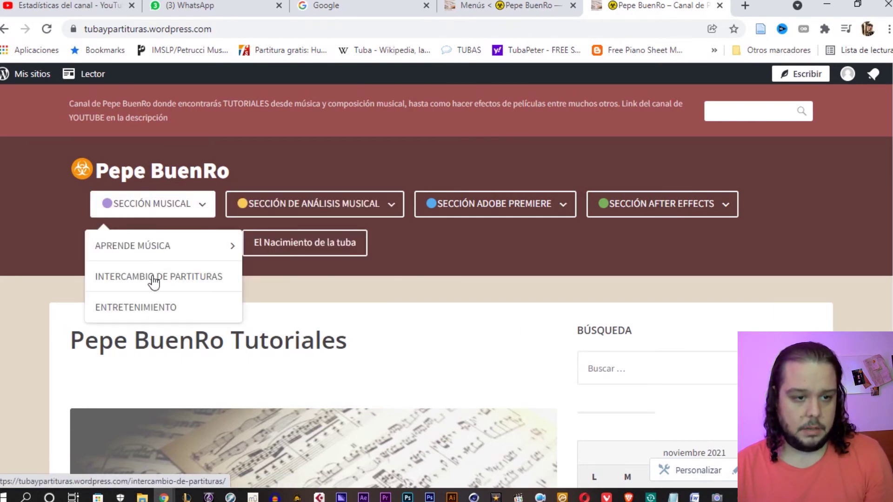
mouse_move(202, 255)
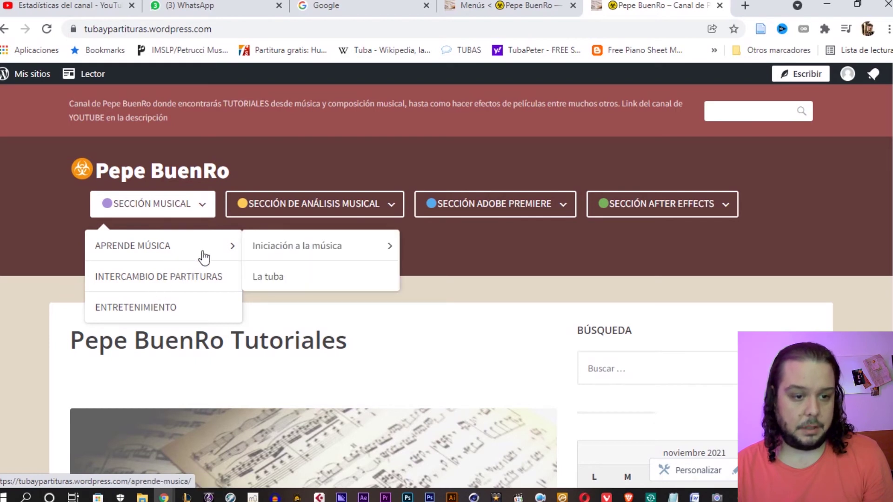
mouse_move(427, 245)
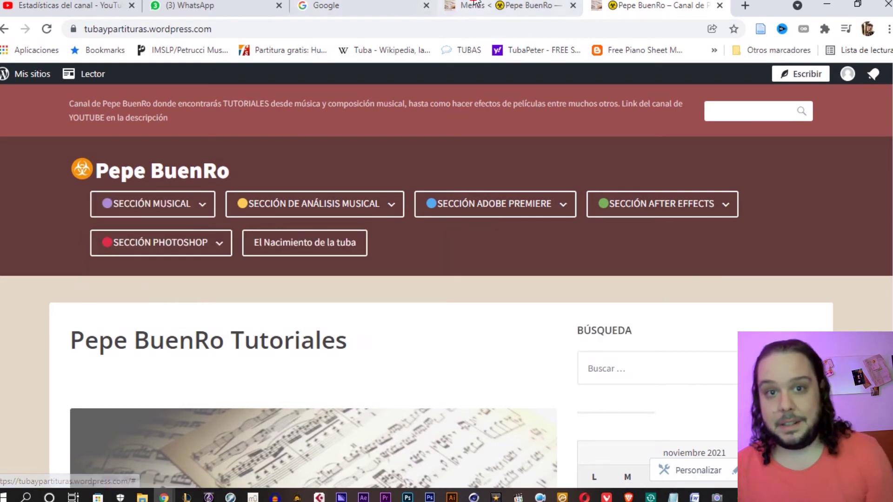
Step: Return to the menu editor, search the pages for TEMA, and add Tema 1: Los elementos musicales to the Principal menu
left_click(507, 5)
scroll(270, 223, "down", 5)
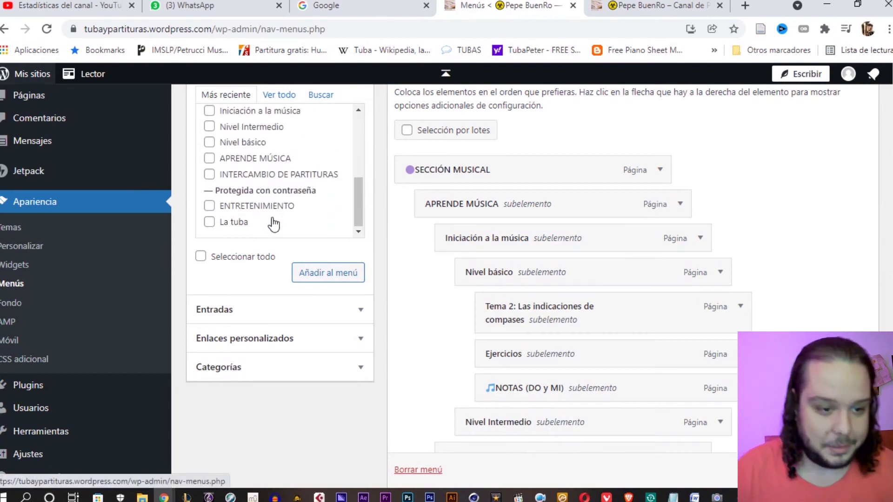
scroll(294, 118, "up", 5)
left_click(315, 99)
type("TE")
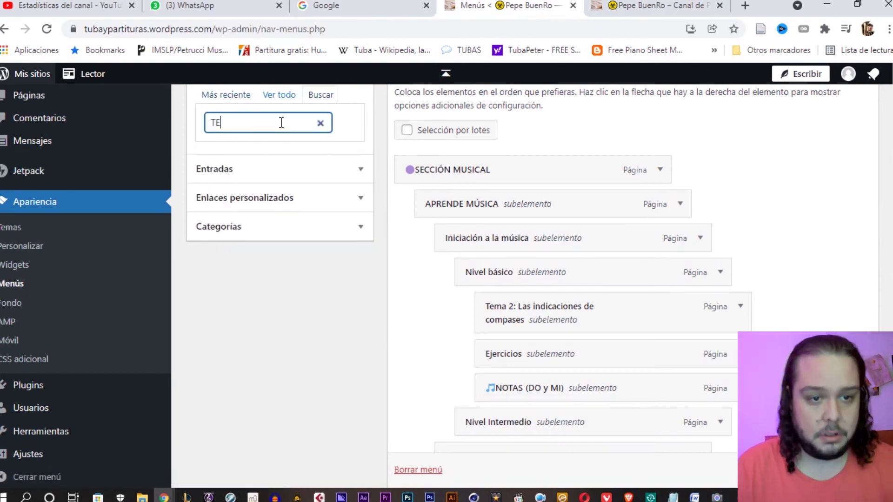
type("MA")
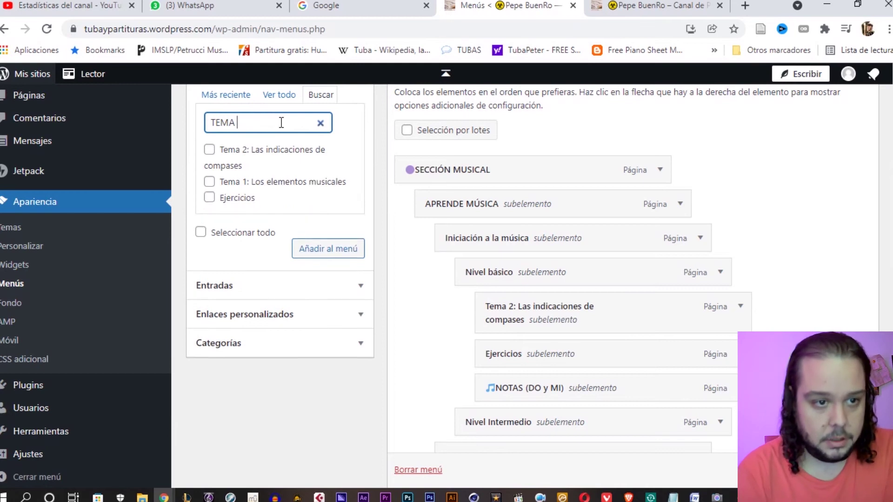
left_click(209, 182)
left_click(306, 254)
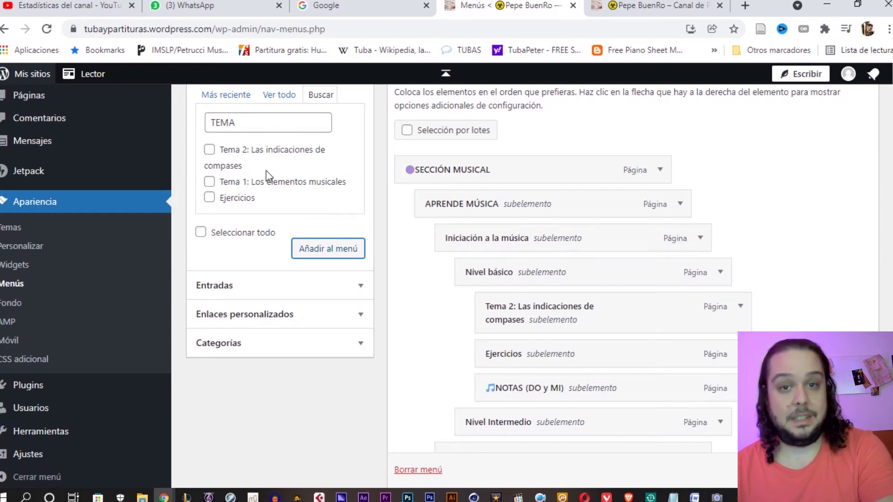
Step: Place Tema 1: Los elementos musicales under Nivel básico, directly above Tema 2: Las indicaciones de compases
scroll(582, 279, "down", 10)
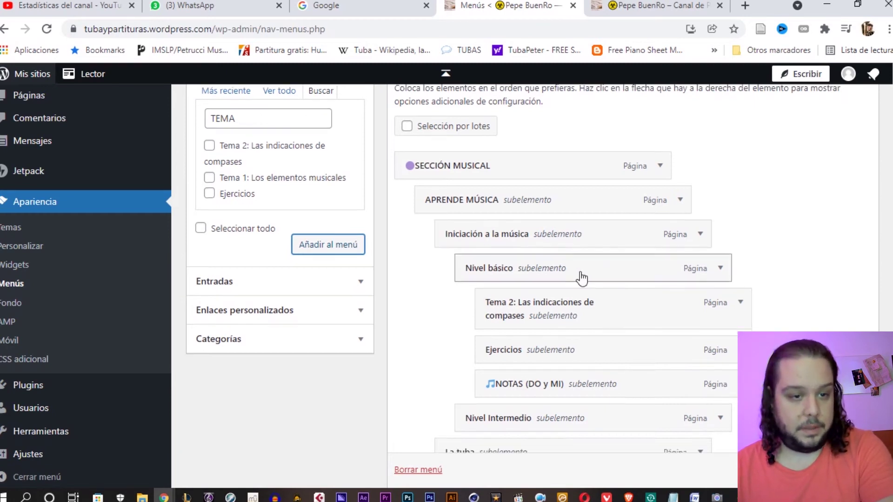
scroll(563, 305, "down", 4)
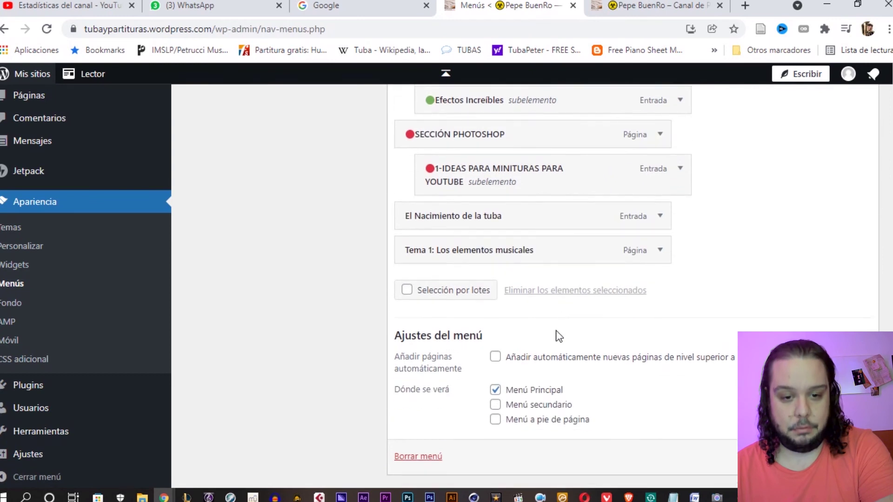
scroll(558, 335, "up", 3)
left_click_drag(512, 384, 591, 185)
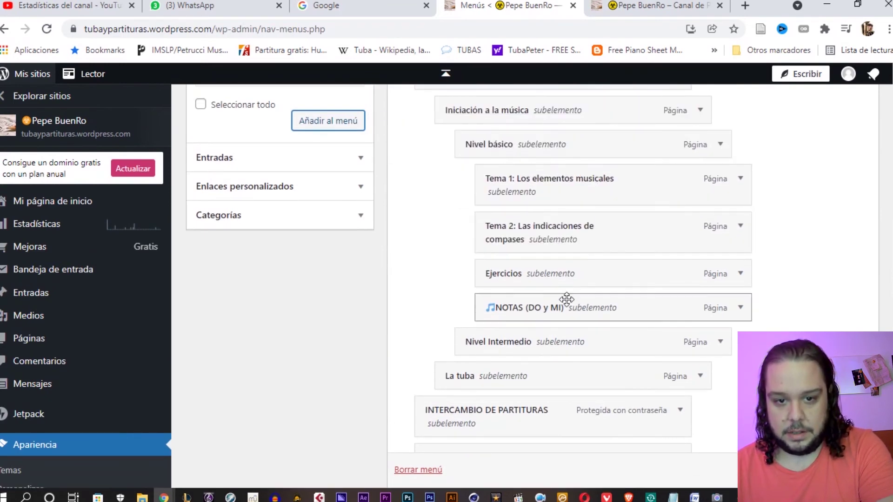
Step: Nest NOTAS (DO y MI) under Ejercicios and save the Principal menu
left_click_drag(558, 312, 585, 310)
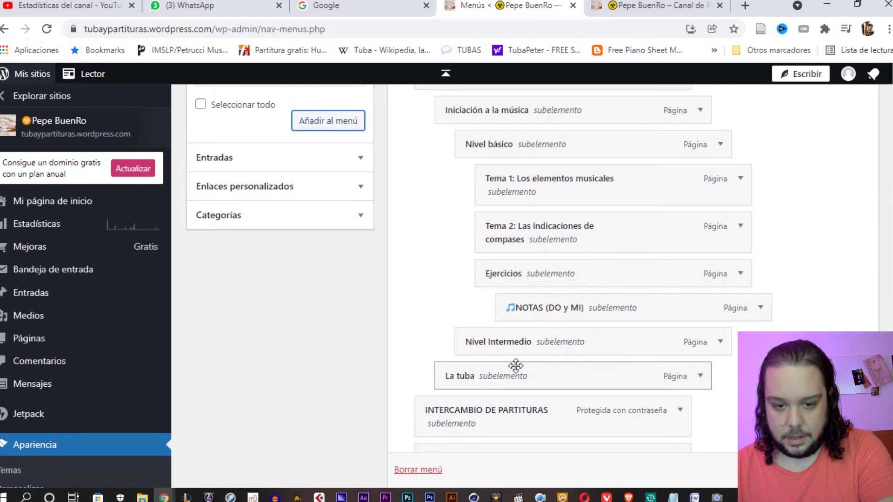
scroll(382, 307, "up", 5)
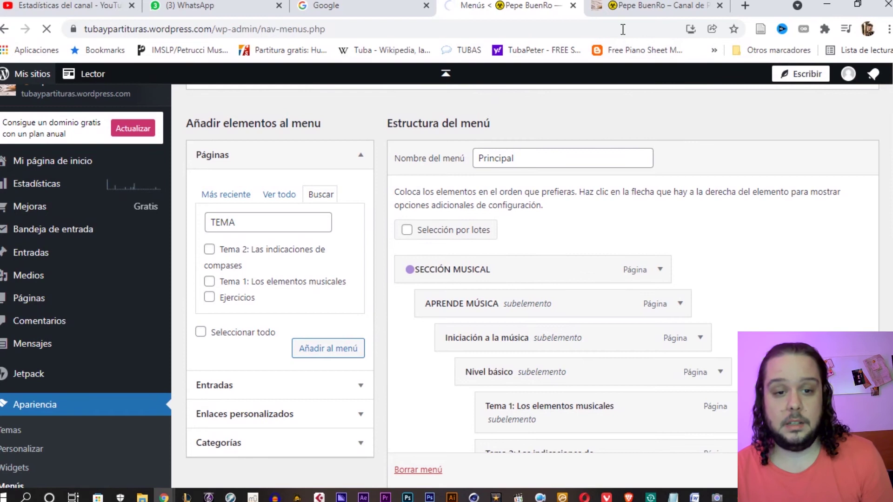
left_click(641, 6)
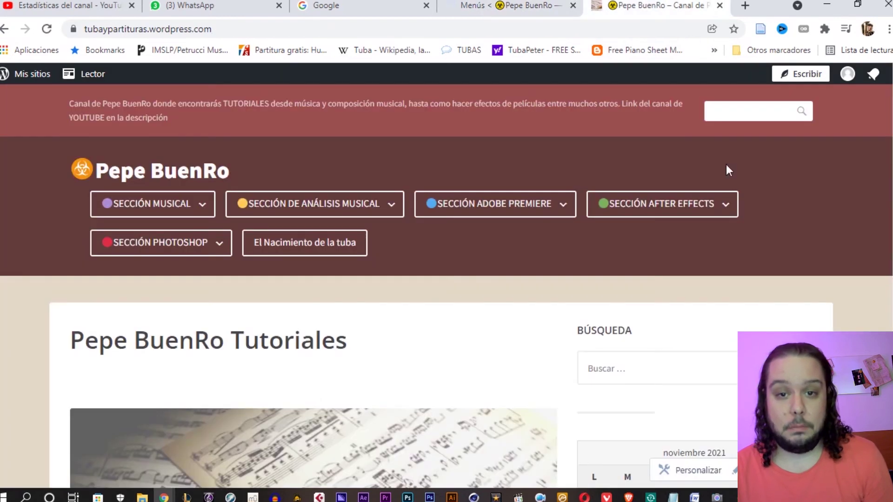
left_click(547, 13)
scroll(614, 249, "down", 5)
Step: Reload the published site and check the submenus of the Musical, Análisis Musical, Adobe Premiere, After Effects and Photoshop sections
key("ctrl+Tab")
key("F5")
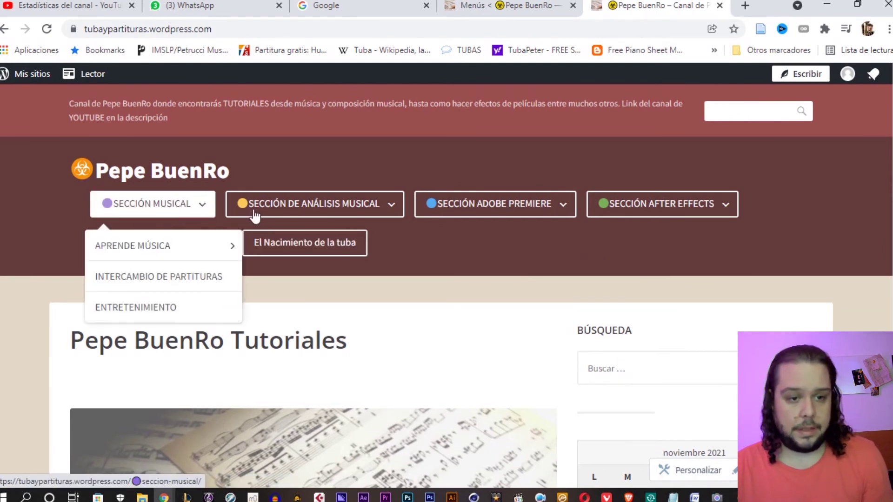
mouse_move(206, 212)
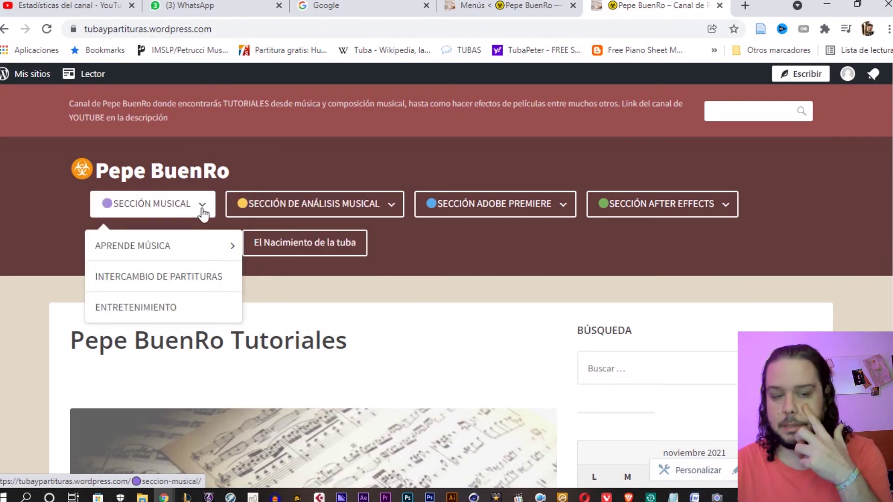
mouse_move(293, 217)
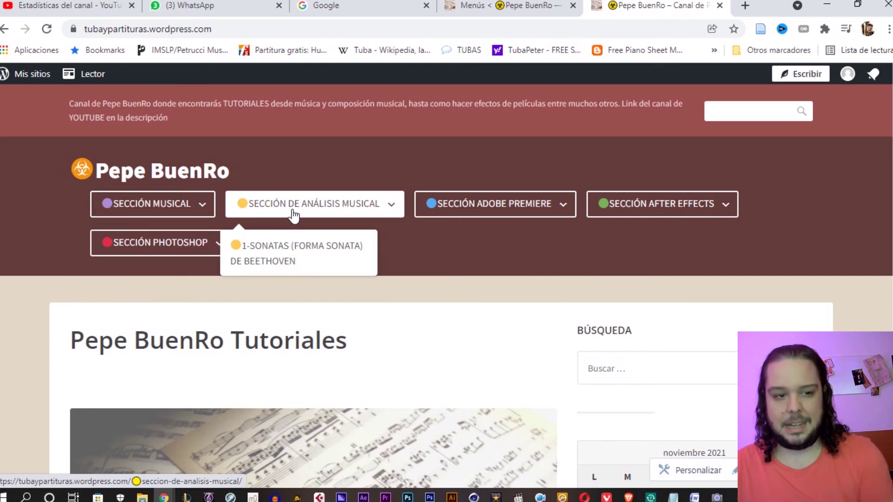
mouse_move(473, 202)
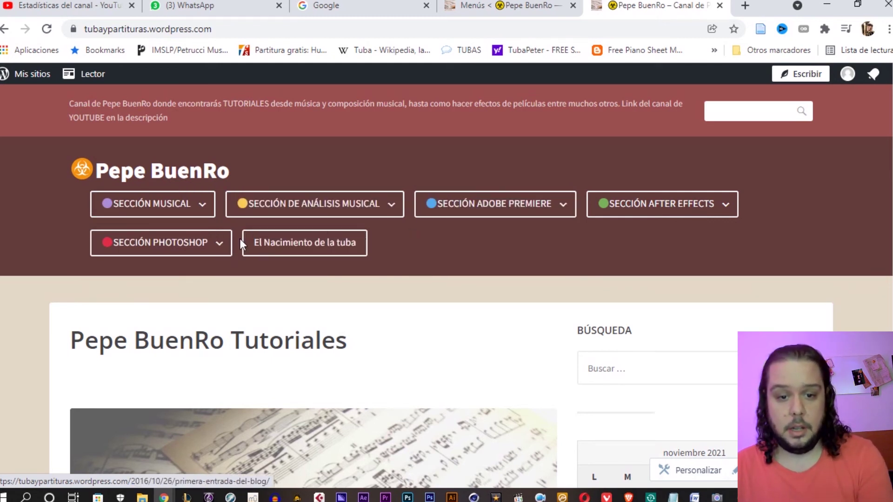
mouse_move(183, 266)
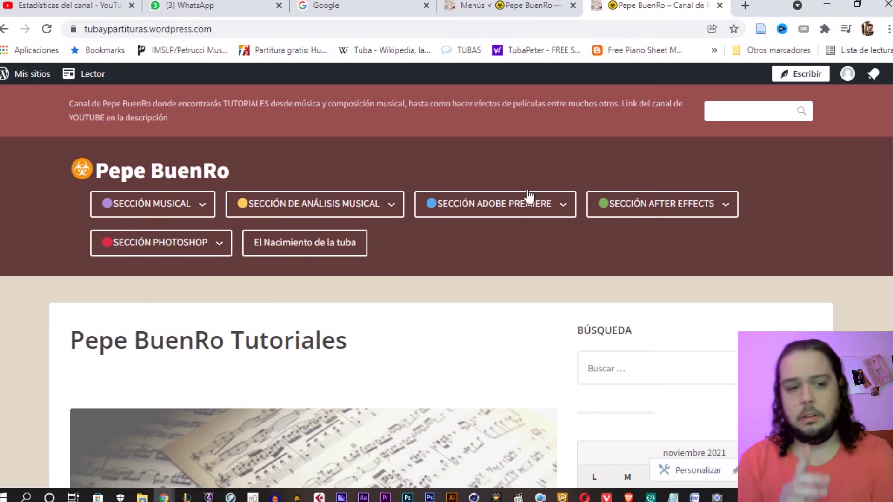
mouse_move(517, 211)
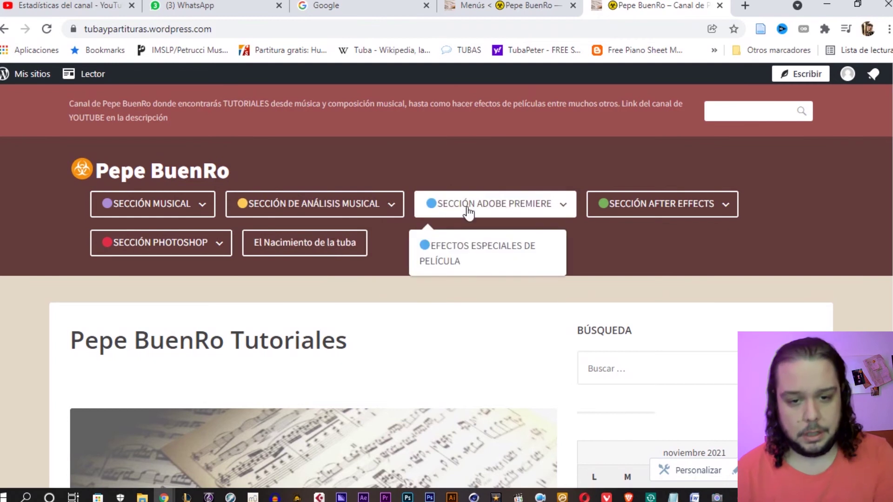
left_click(588, 256)
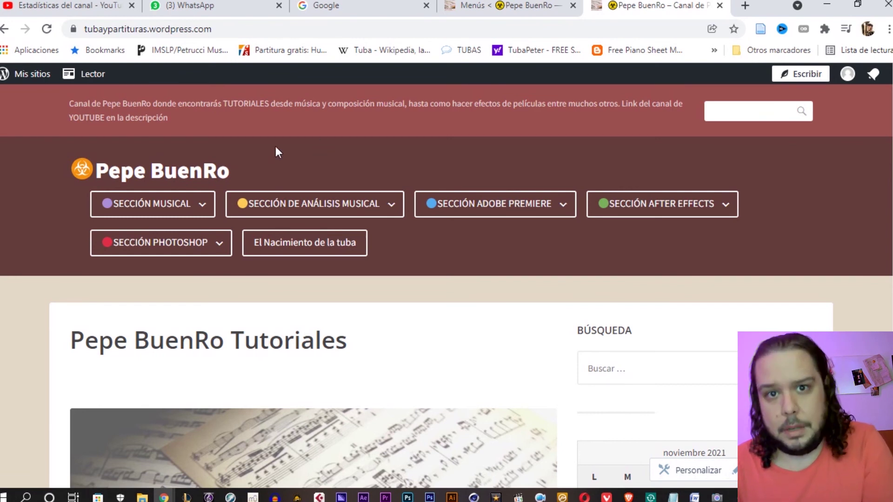
mouse_move(661, 199)
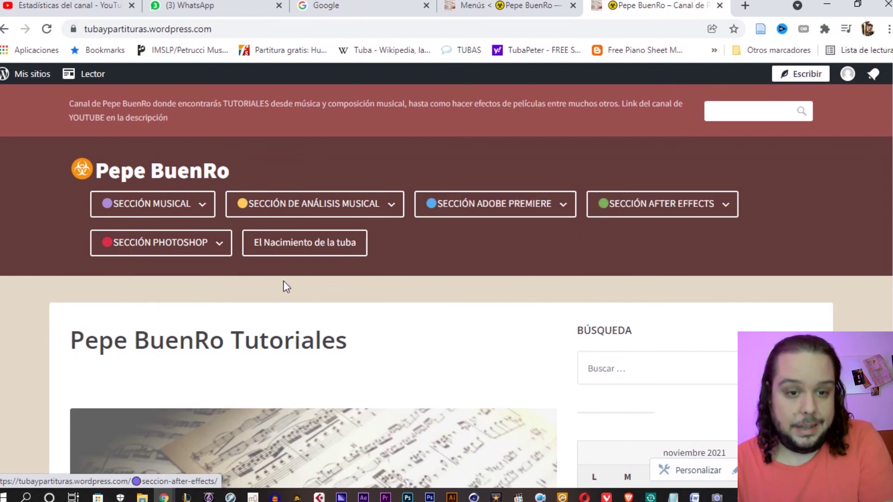
mouse_move(180, 249)
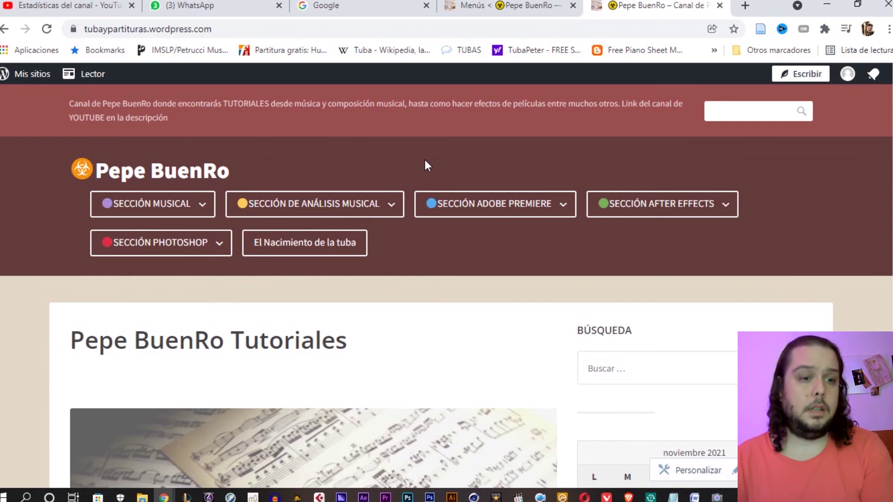
Step: Go back to the menu editor and examine the Principal menu's item hierarchy and its display location settings
left_click(496, 6)
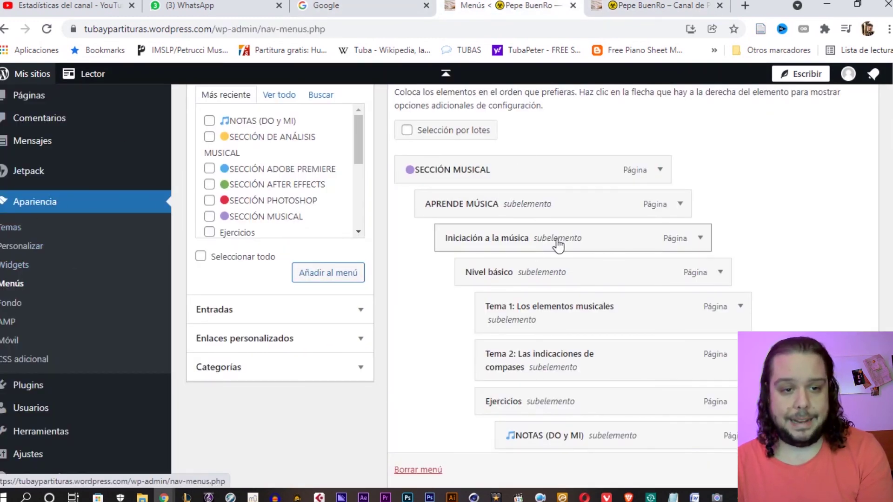
scroll(538, 371, "down", 5)
scroll(539, 383, "down", 9)
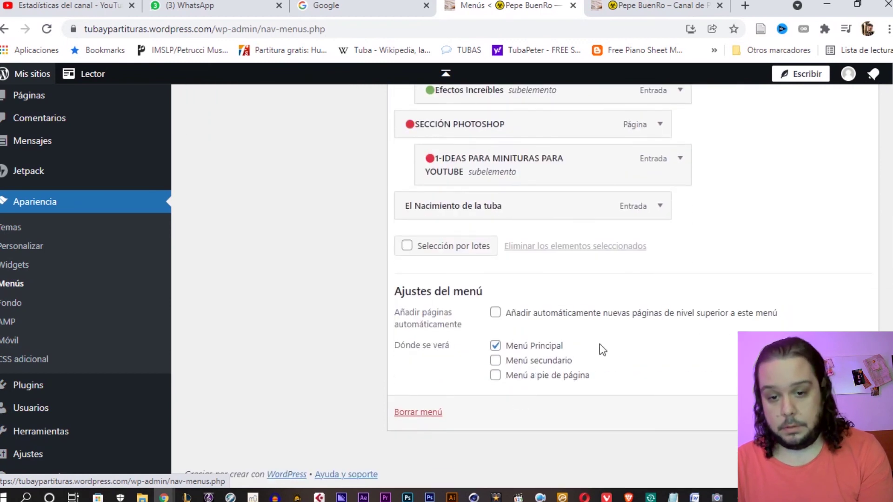
scroll(568, 319, "up", 6)
scroll(486, 378, "down", 7)
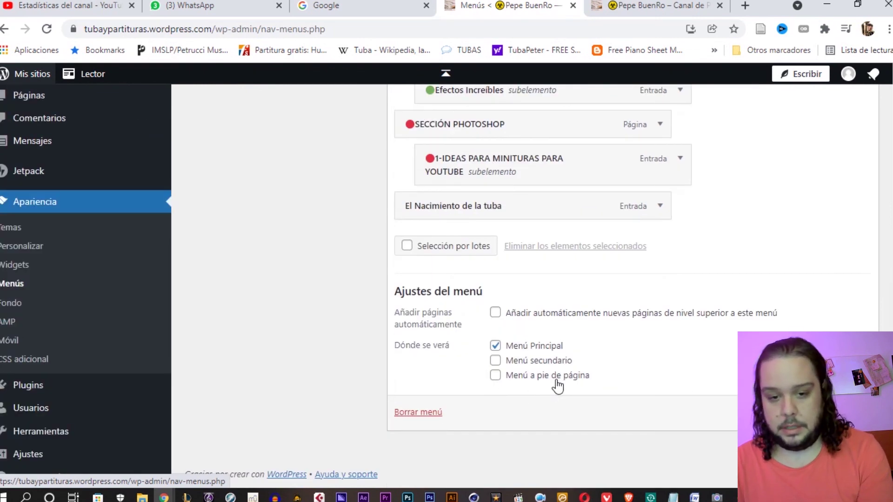
scroll(558, 385, "up", 3)
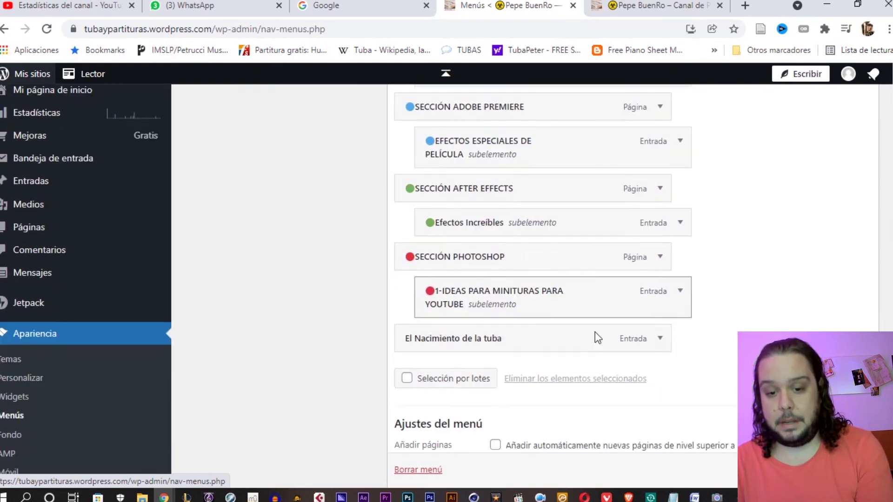
scroll(595, 331, "down", 3)
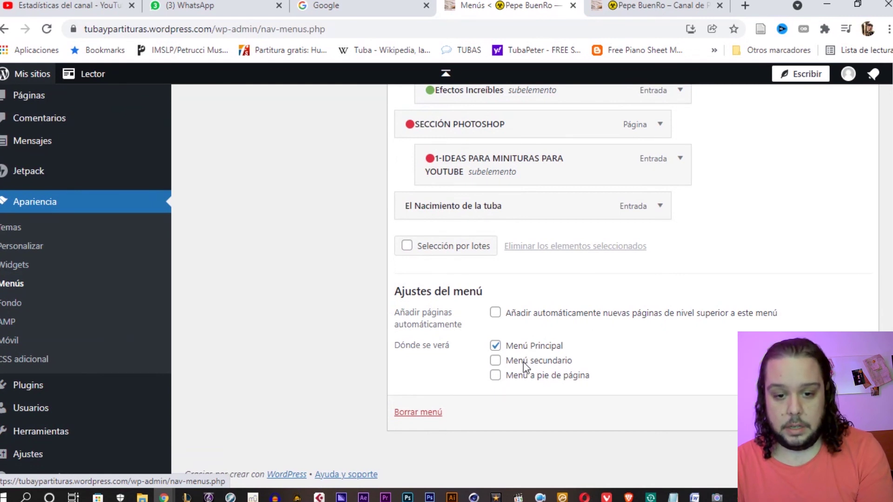
scroll(538, 323, "up", 1)
scroll(536, 323, "down", 1)
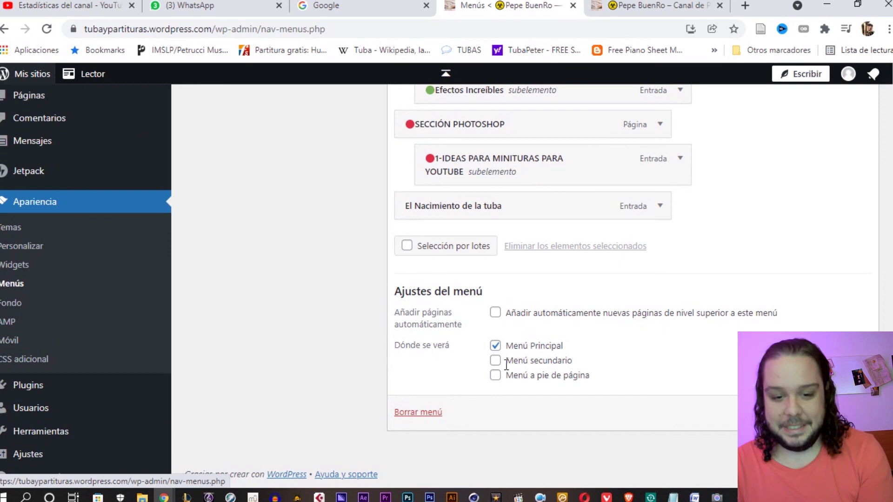
scroll(291, 274, "up", 10)
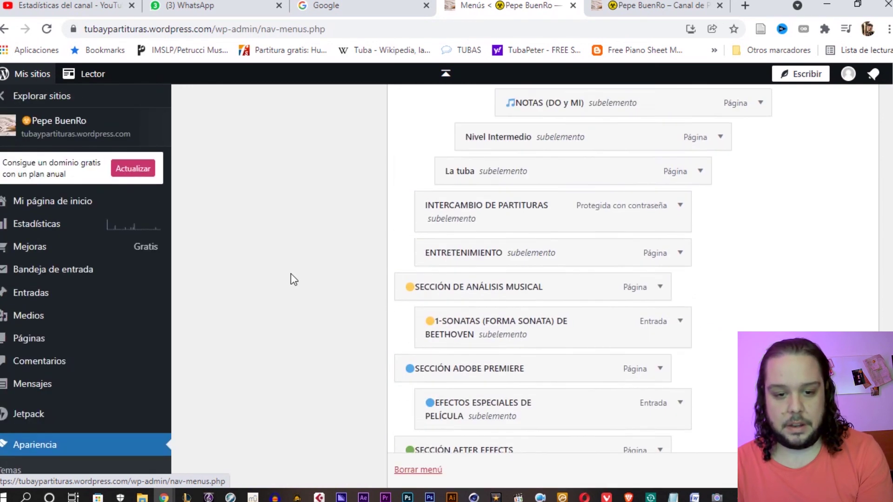
Step: Try assigning the Principal menu to the Menú a pie de página location, and clear that option again
scroll(291, 274, "down", 5)
scroll(327, 280, "down", 5)
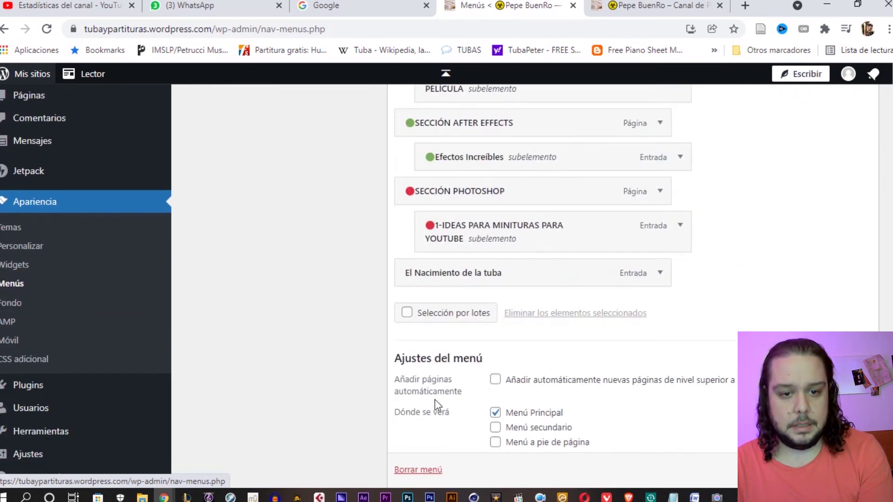
left_click(495, 437)
left_click(495, 437)
scroll(399, 385, "up", 10)
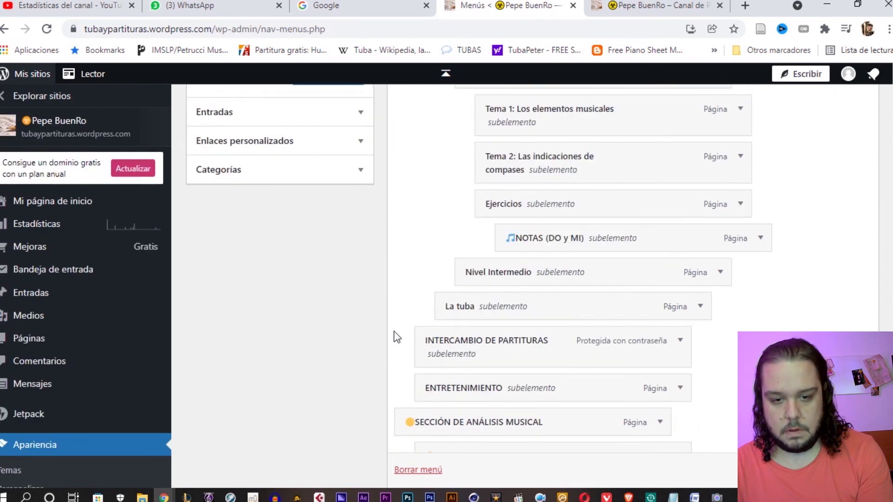
scroll(393, 332, "up", 3)
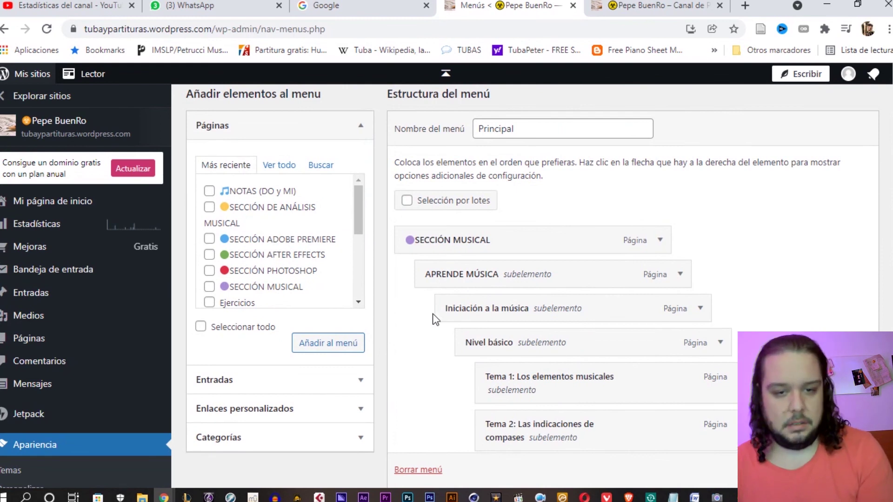
scroll(508, 325, "down", 12)
scroll(519, 349, "down", 4)
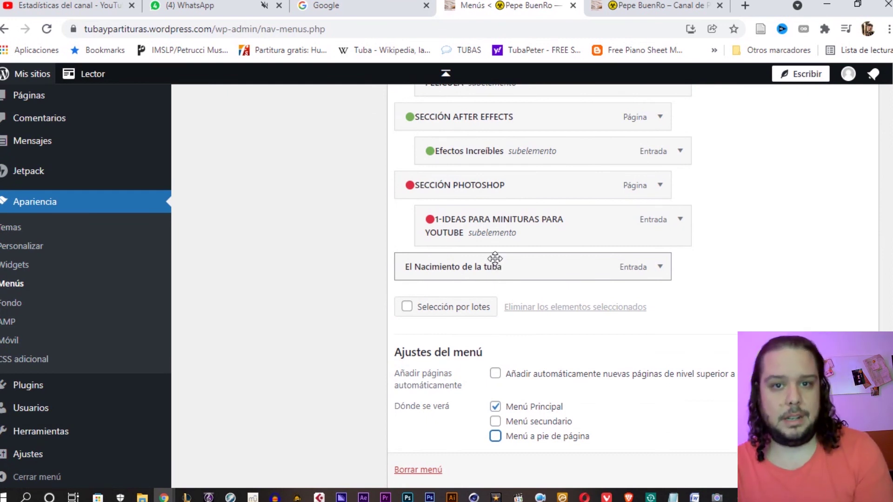
scroll(414, 261, "up", 7)
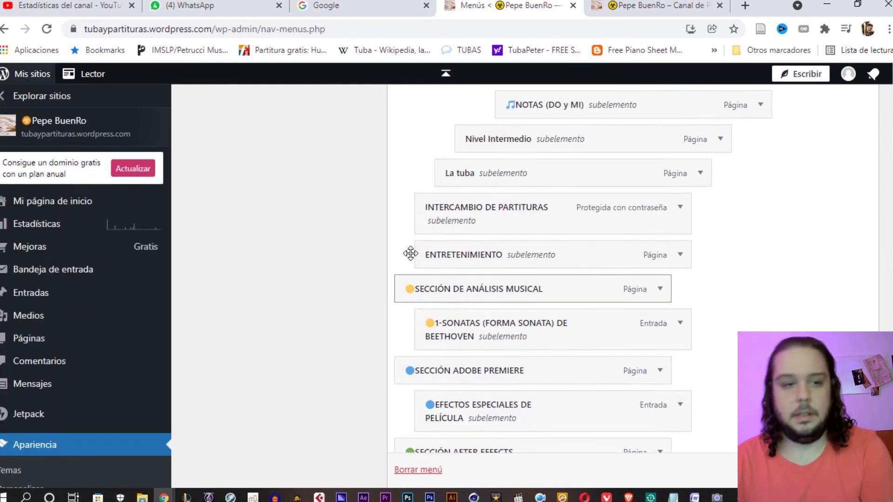
scroll(411, 254, "up", 10)
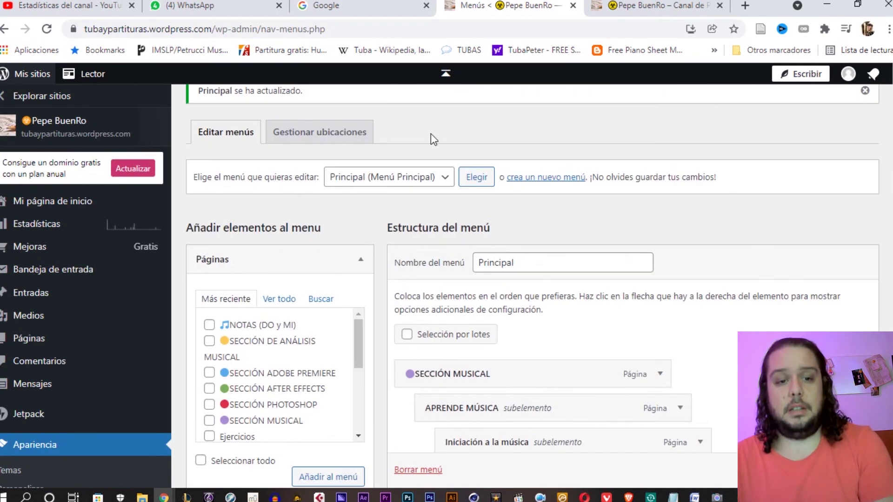